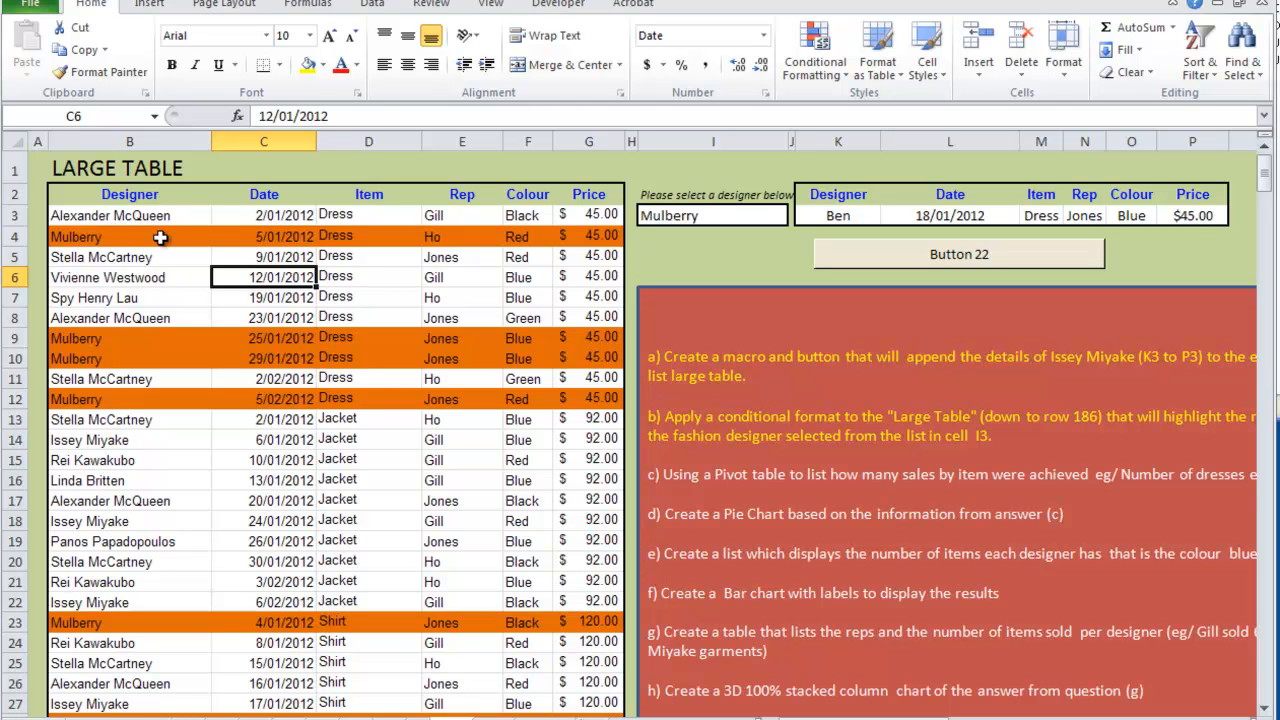
- Name the Large Table range from the Designer header in B2 to G186 as listtable
{"action": "left_click_drag", "start_coordinate": [100, 194], "coordinate": [606, 369]}
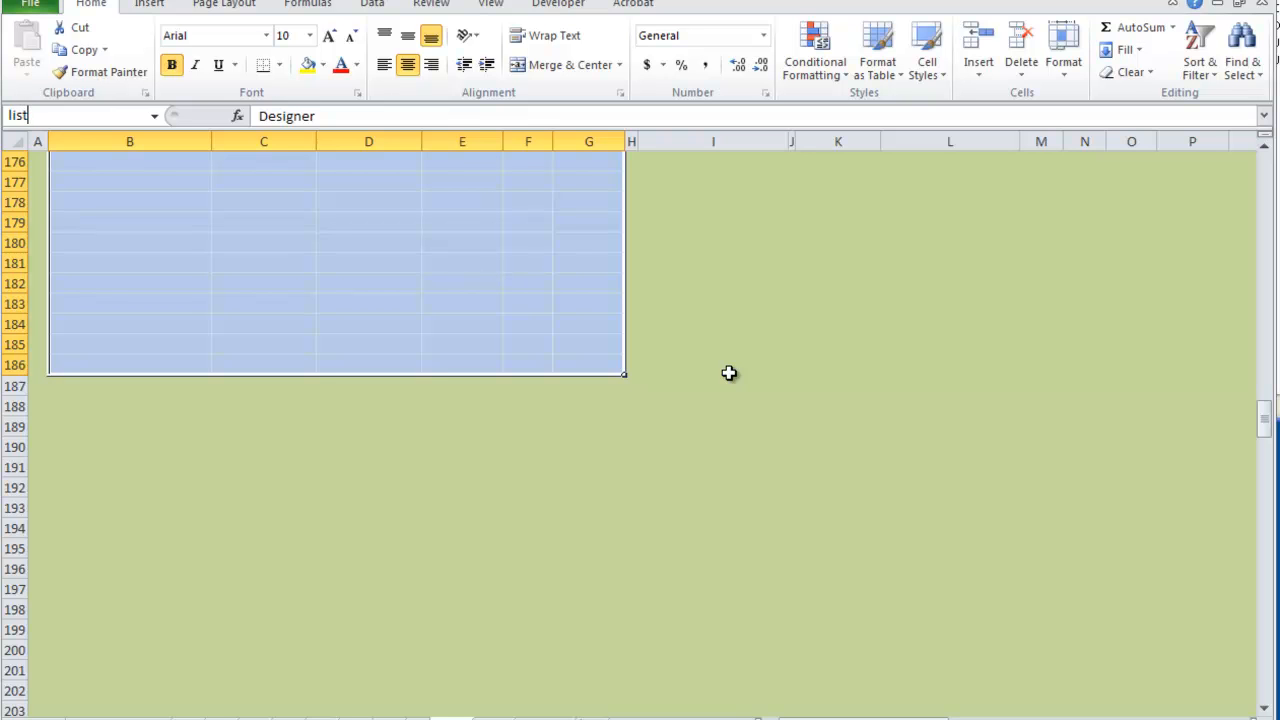
{"action": "key", "text": "Return"}
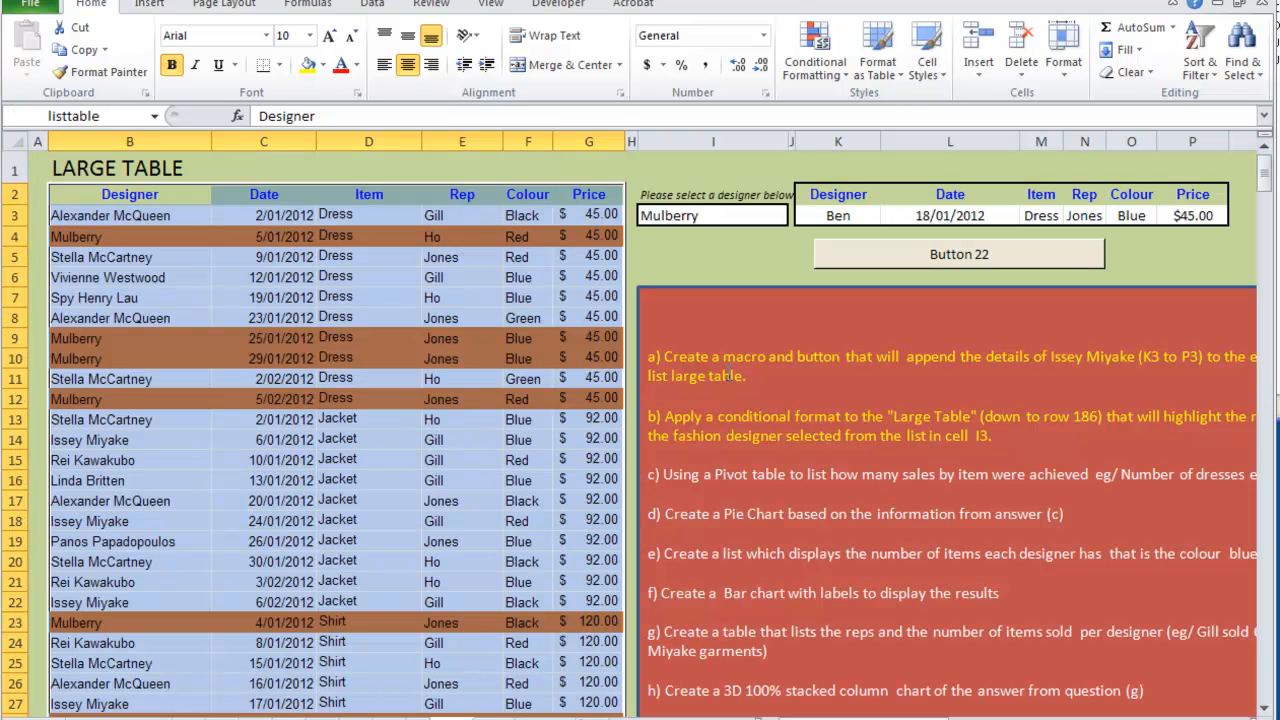
- Insert a PivotTable based on listtable in the existing worksheet at cell K32, below the question box
{"action": "left_click_drag", "start_coordinate": [868, 719], "coordinate": [808, 716]}
{"action": "left_click", "coordinate": [1082, 597]}
{"action": "key", "text": "Delete"}
{"action": "scroll", "coordinate": [851, 594], "scroll_direction": "down", "scroll_amount": 5}
{"action": "left_click", "coordinate": [760, 490]}
{"action": "left_click", "coordinate": [628, 468]}
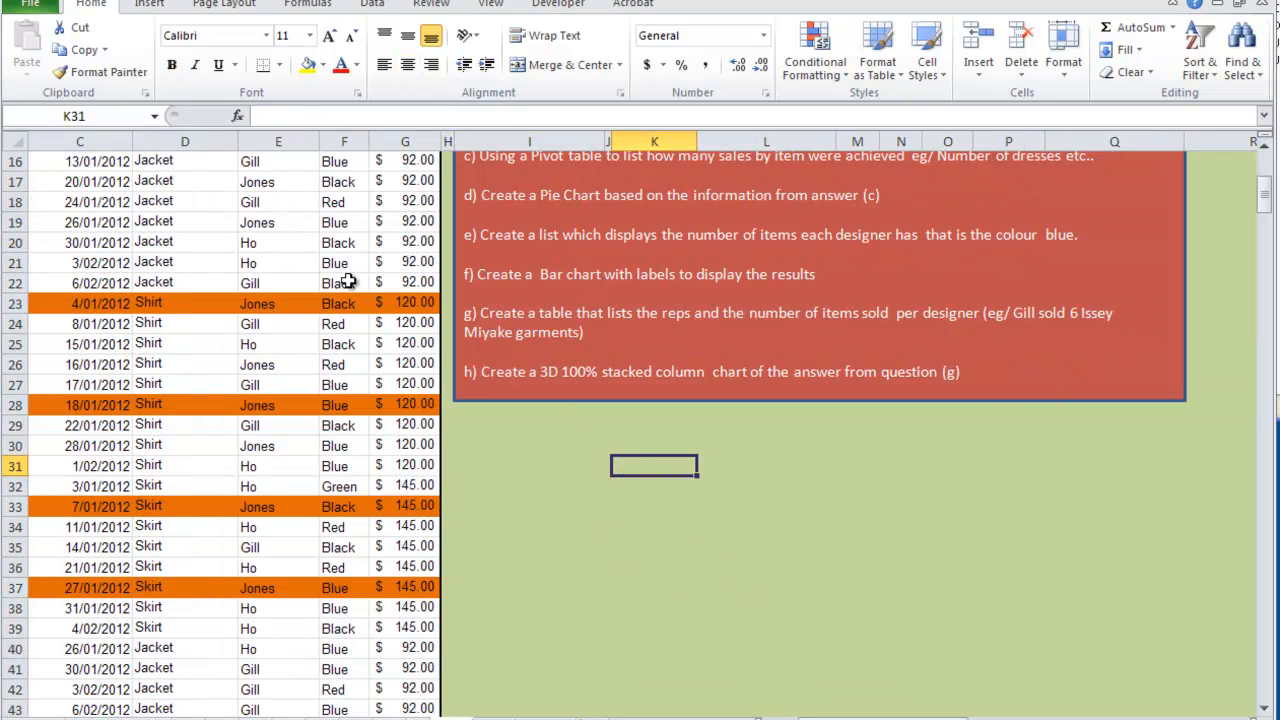
{"action": "left_click", "coordinate": [149, 4]}
{"action": "left_click", "coordinate": [34, 42]}
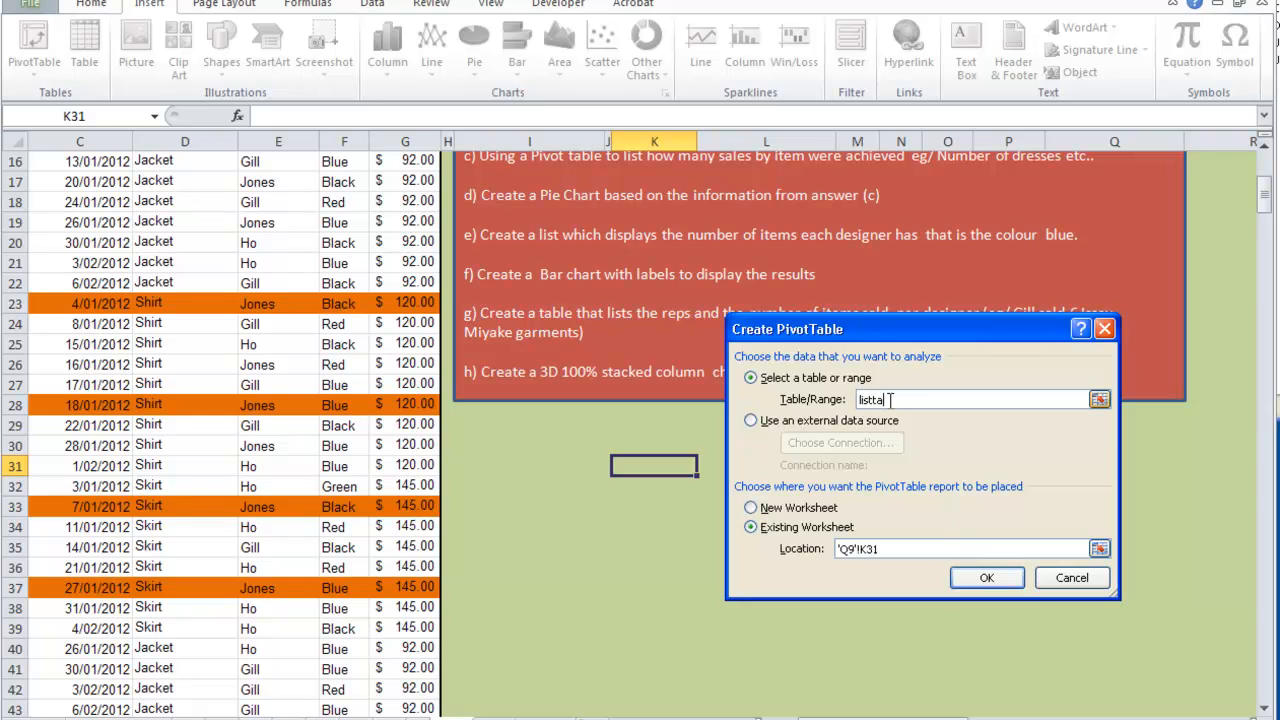
{"action": "type", "text": "listtable"}
{"action": "left_click", "coordinate": [778, 507]}
{"action": "left_click", "coordinate": [818, 530]}
{"action": "left_click_drag", "start_coordinate": [899, 550], "coordinate": [814, 558]}
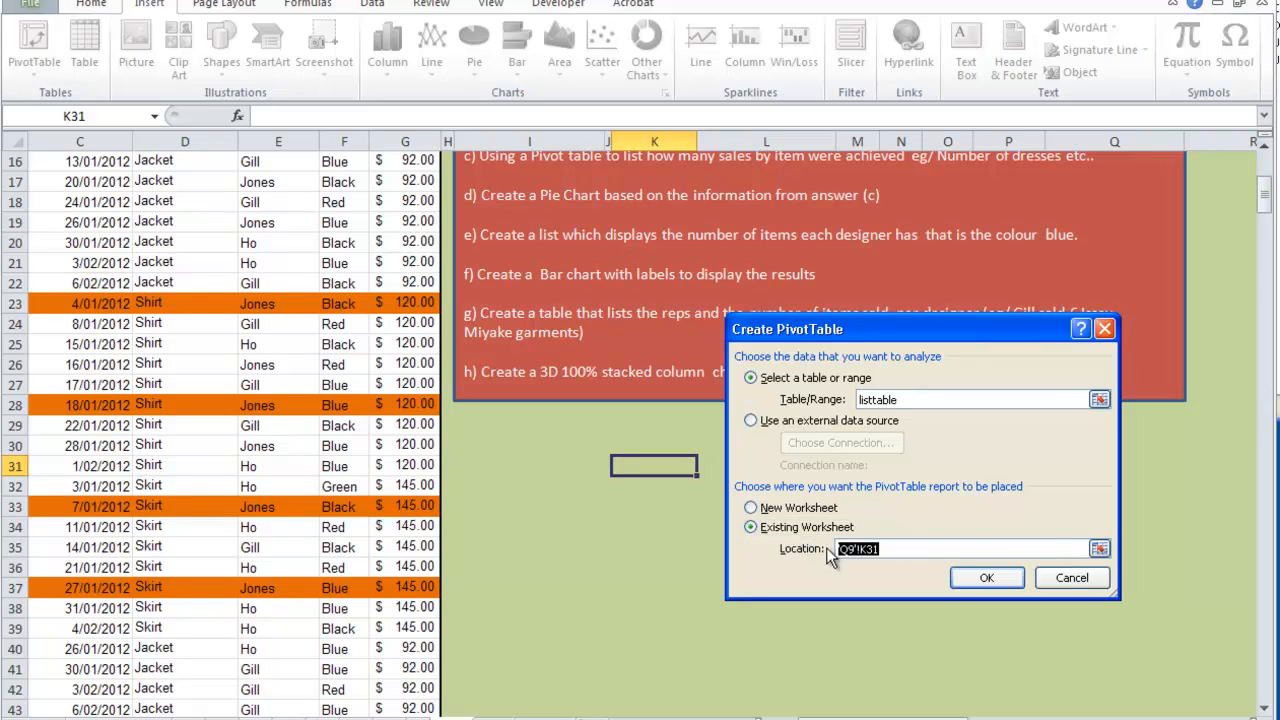
{"action": "left_click", "coordinate": [628, 490]}
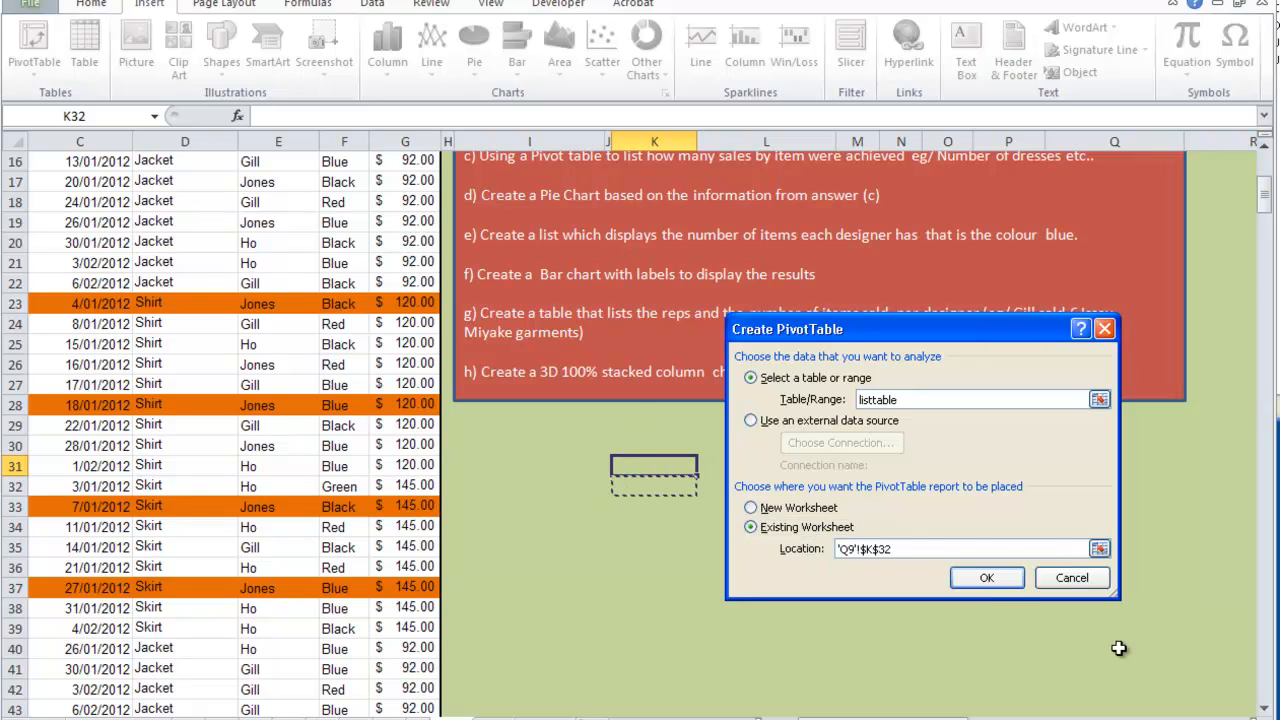
{"action": "left_click", "coordinate": [1000, 587]}
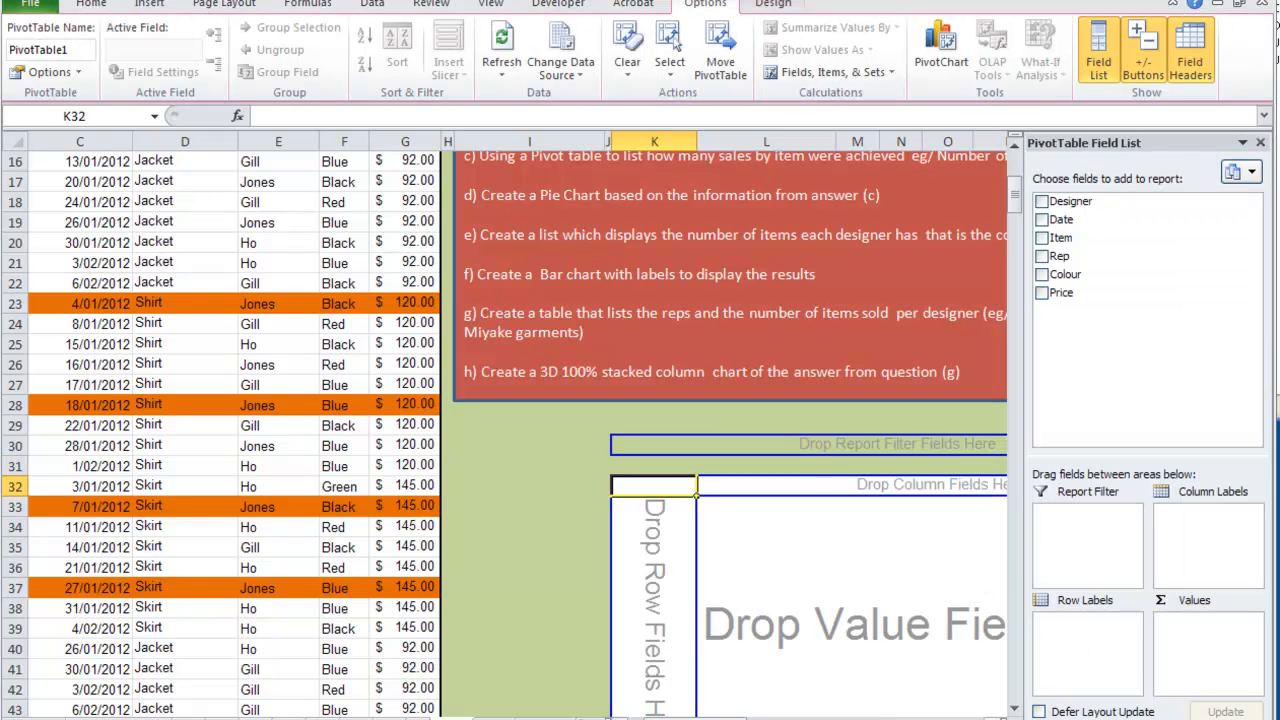
- Add Item to the PivotTable as the row labels and as a count in the values area
{"action": "scroll", "coordinate": [515, 430], "scroll_direction": "right", "scroll_amount": 3}
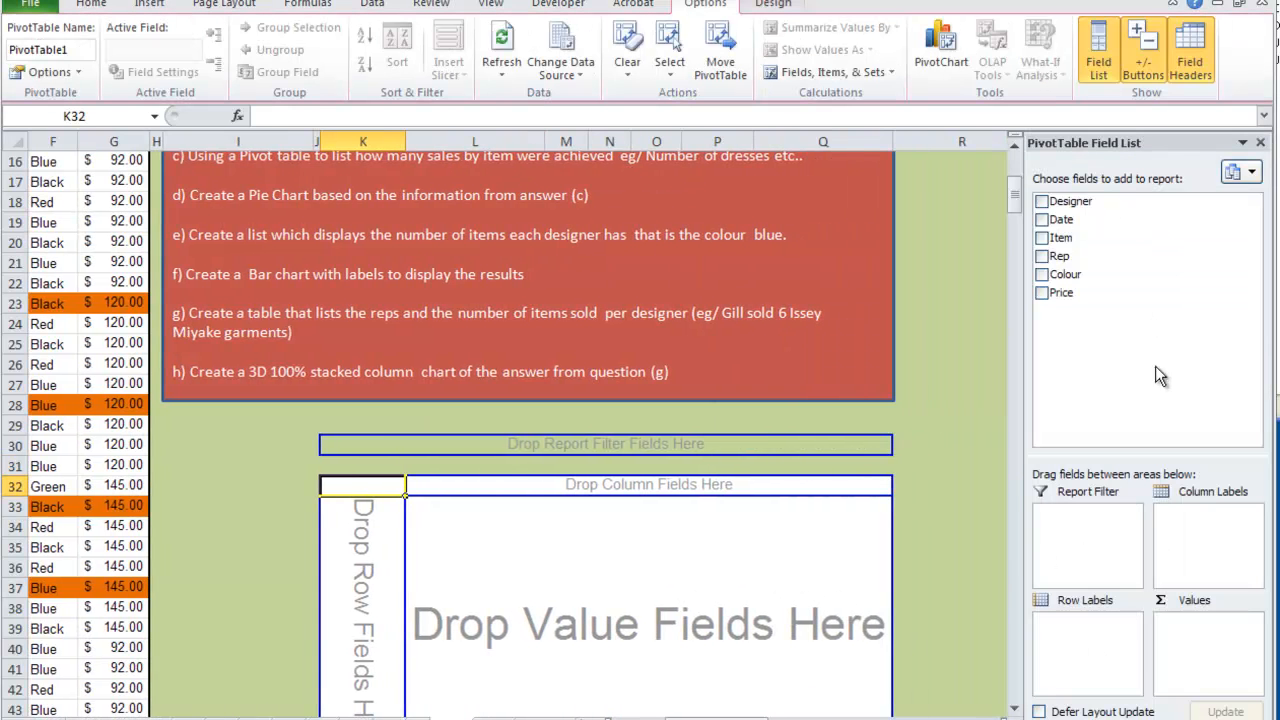
{"action": "mouse_move", "coordinate": [1016, 198]}
{"action": "left_mouse_down"}
{"action": "mouse_move", "coordinate": [1016, 213]}
{"action": "mouse_move", "coordinate": [1016, 178]}
{"action": "left_mouse_up"}
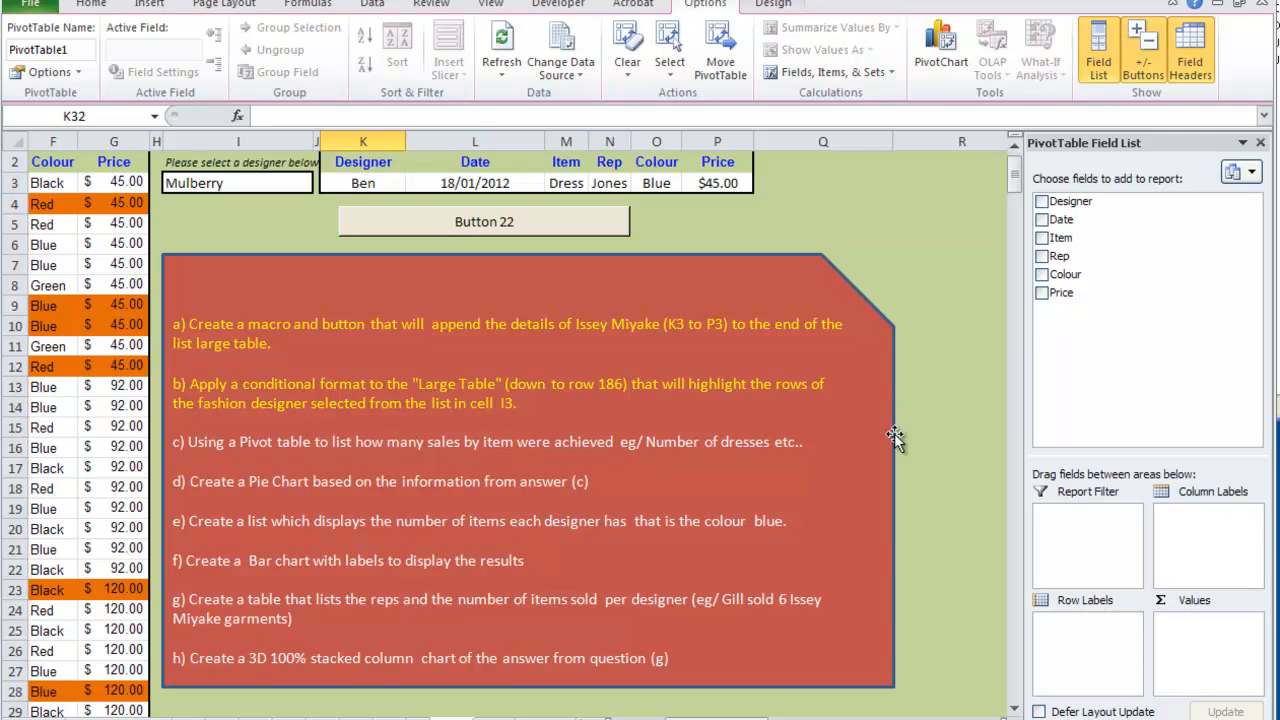
{"action": "scroll", "coordinate": [930, 430], "scroll_direction": "down", "scroll_amount": 7}
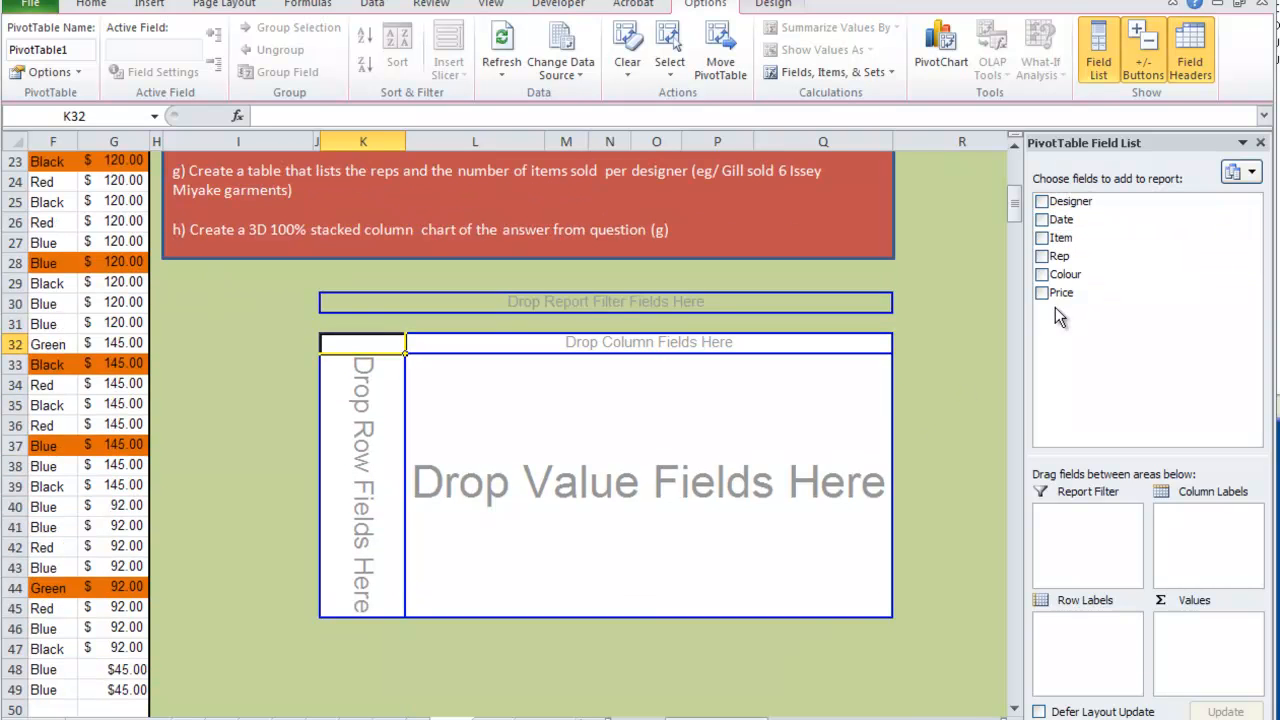
{"action": "left_click_drag", "start_coordinate": [1132, 239], "coordinate": [368, 429]}
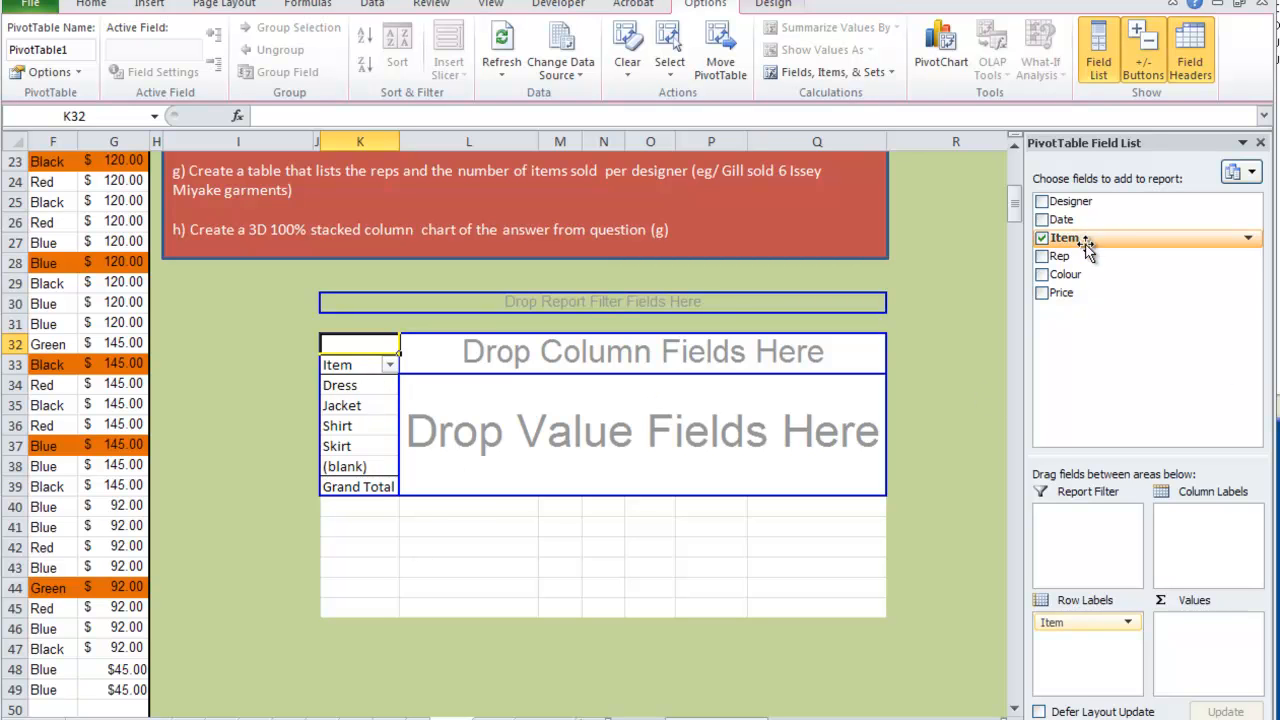
{"action": "left_click_drag", "start_coordinate": [1115, 243], "coordinate": [637, 425]}
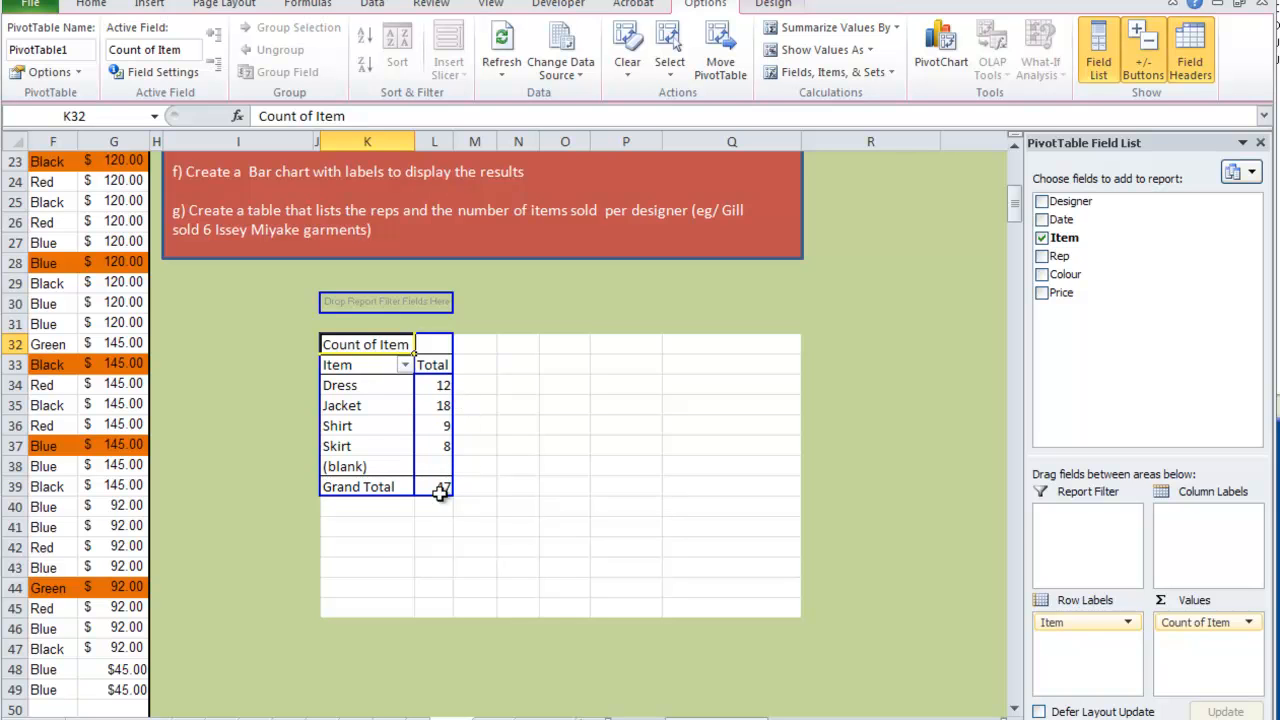
- Try Item as column labels with its count as values instead, and clear the PivotTable layout
{"action": "left_click", "coordinate": [1043, 239]}
{"action": "left_click_drag", "start_coordinate": [1043, 238], "coordinate": [578, 342]}
{"action": "left_click_drag", "start_coordinate": [1060, 238], "coordinate": [545, 450]}
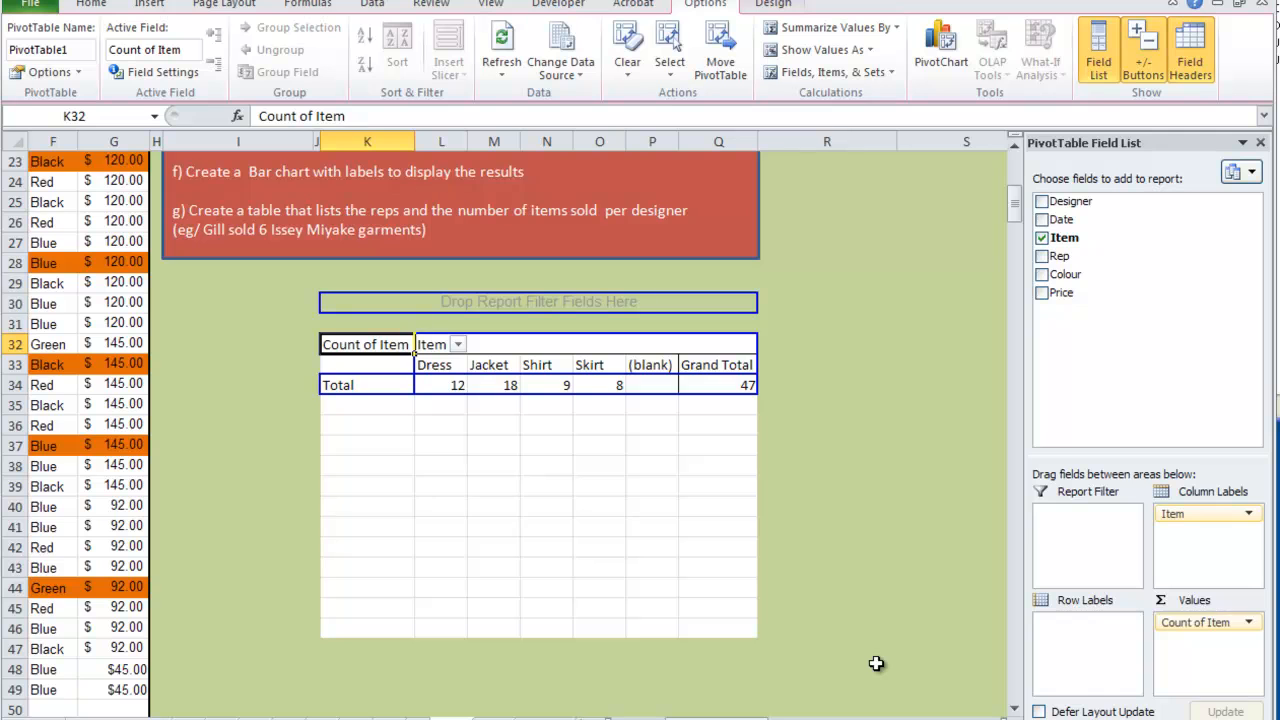
{"action": "left_click", "coordinate": [1042, 239]}
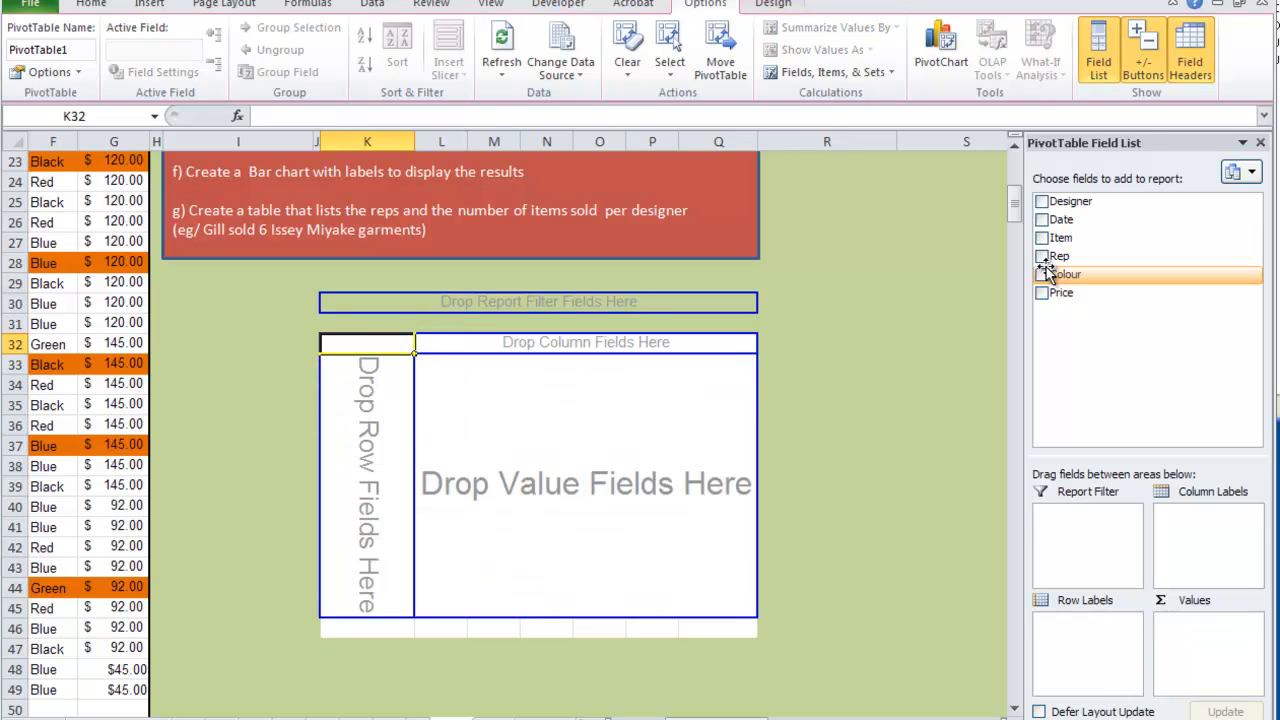
- Rebuild the PivotTable with Item listed down the rows and Count of Item as the values
{"action": "left_click_drag", "start_coordinate": [1062, 240], "coordinate": [351, 423]}
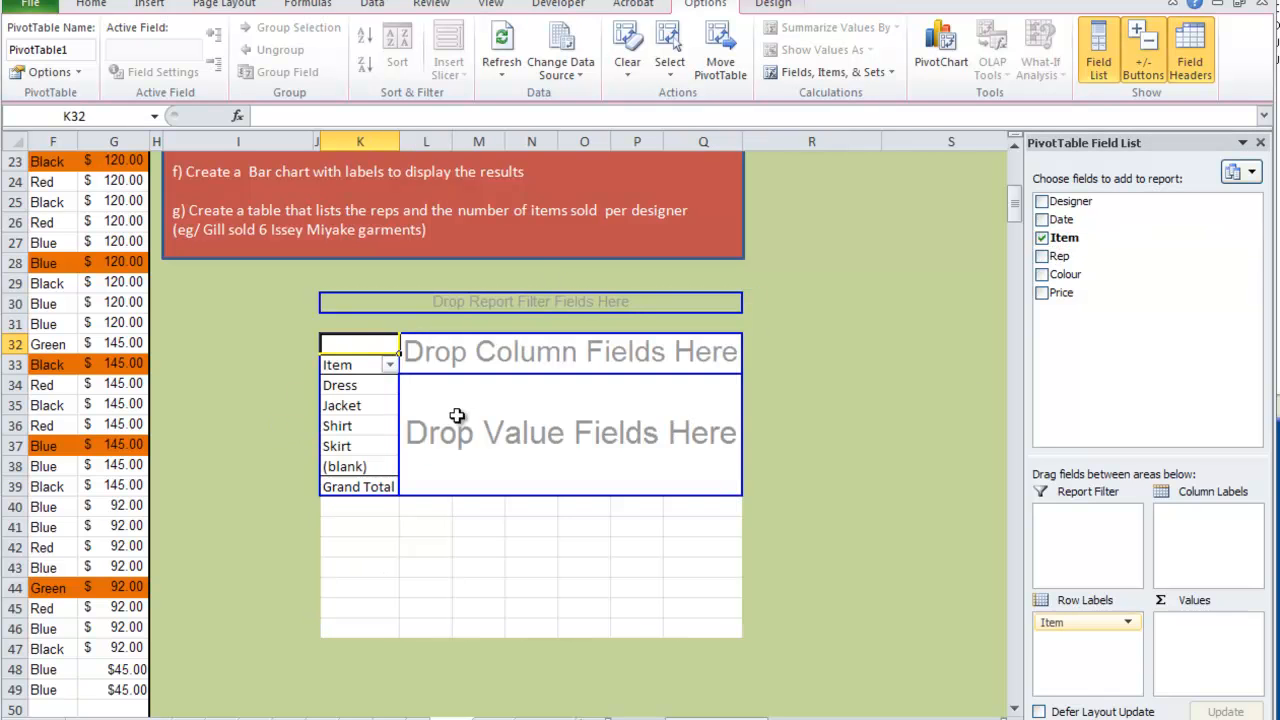
{"action": "left_click_drag", "start_coordinate": [1085, 245], "coordinate": [557, 403]}
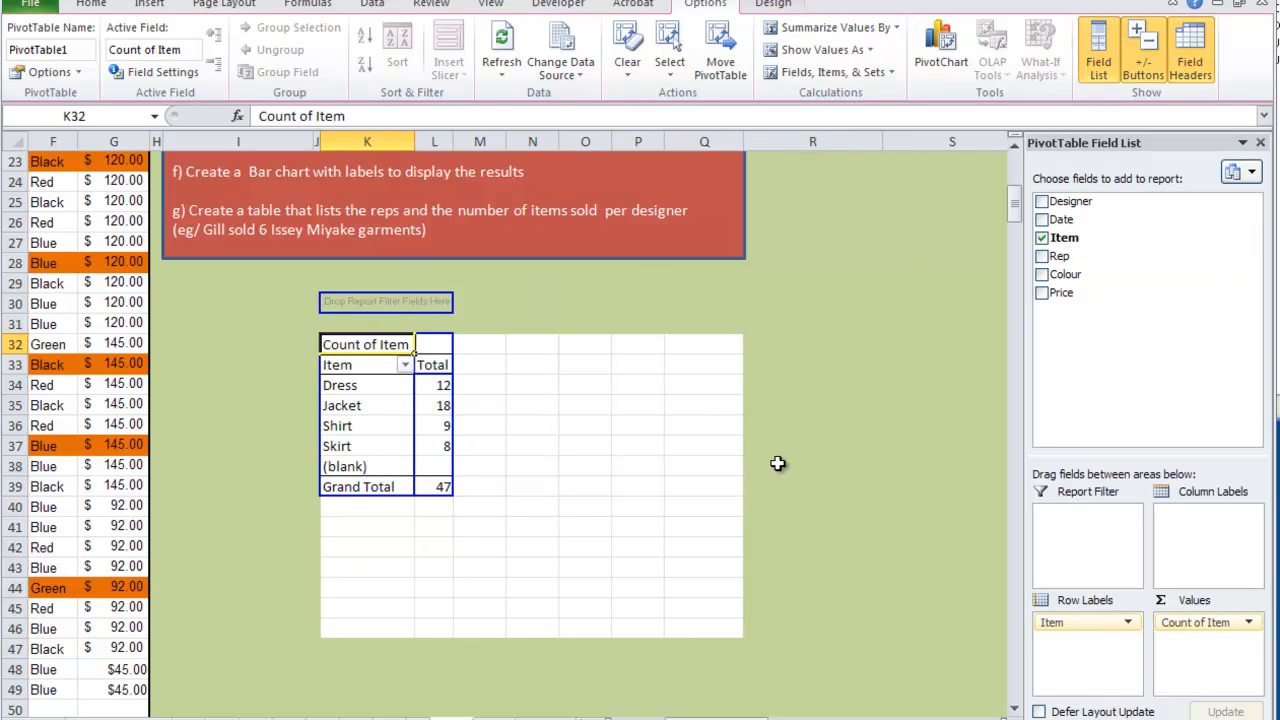
- Copy the PivotTable area K31:N40 and paste it as values at cell K91
{"action": "left_click_drag", "start_coordinate": [509, 506], "coordinate": [322, 320]}
{"action": "right_click", "coordinate": [386, 326]}
{"action": "left_click", "coordinate": [458, 360]}
{"action": "scroll", "coordinate": [420, 494], "scroll_direction": "down", "scroll_amount": 19}
{"action": "left_click", "coordinate": [374, 389]}
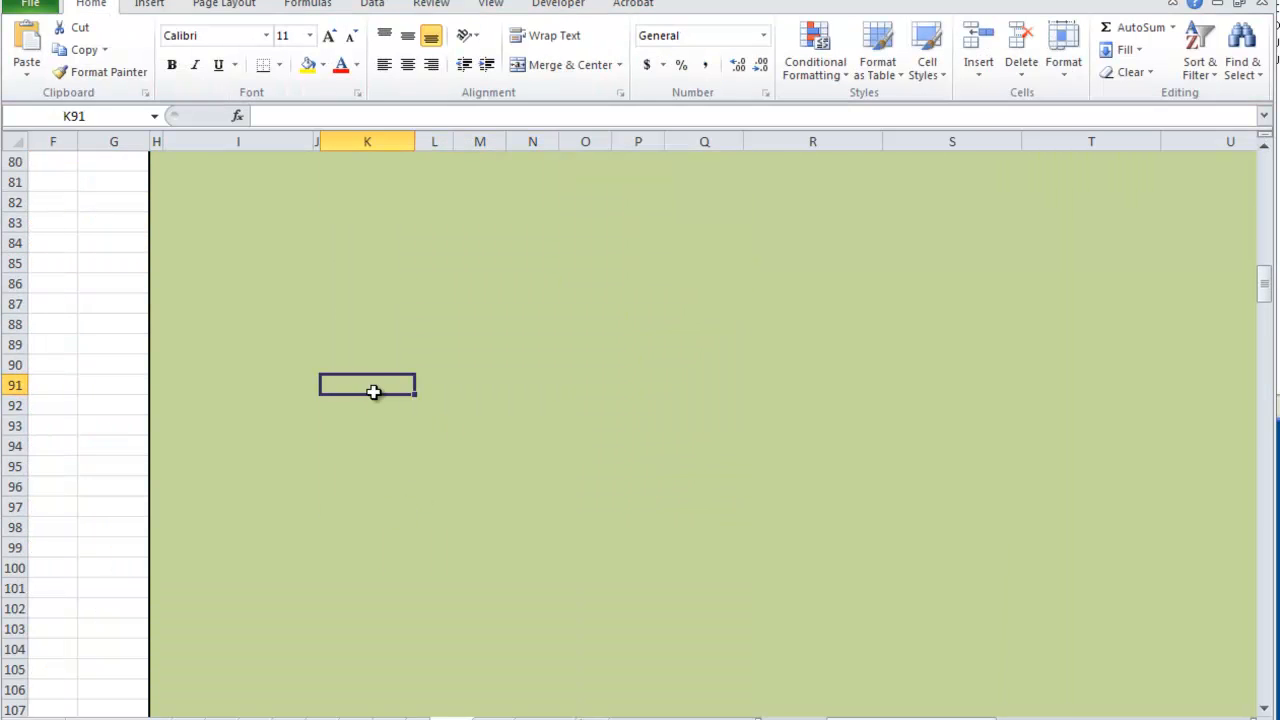
{"action": "right_click", "coordinate": [381, 385]}
{"action": "left_click", "coordinate": [453, 459]}
{"action": "left_click", "coordinate": [766, 384]}
- Enter the heading QUESTION C in cell K91 above the pasted item counts
{"action": "left_click_drag", "start_coordinate": [343, 441], "coordinate": [415, 510]}
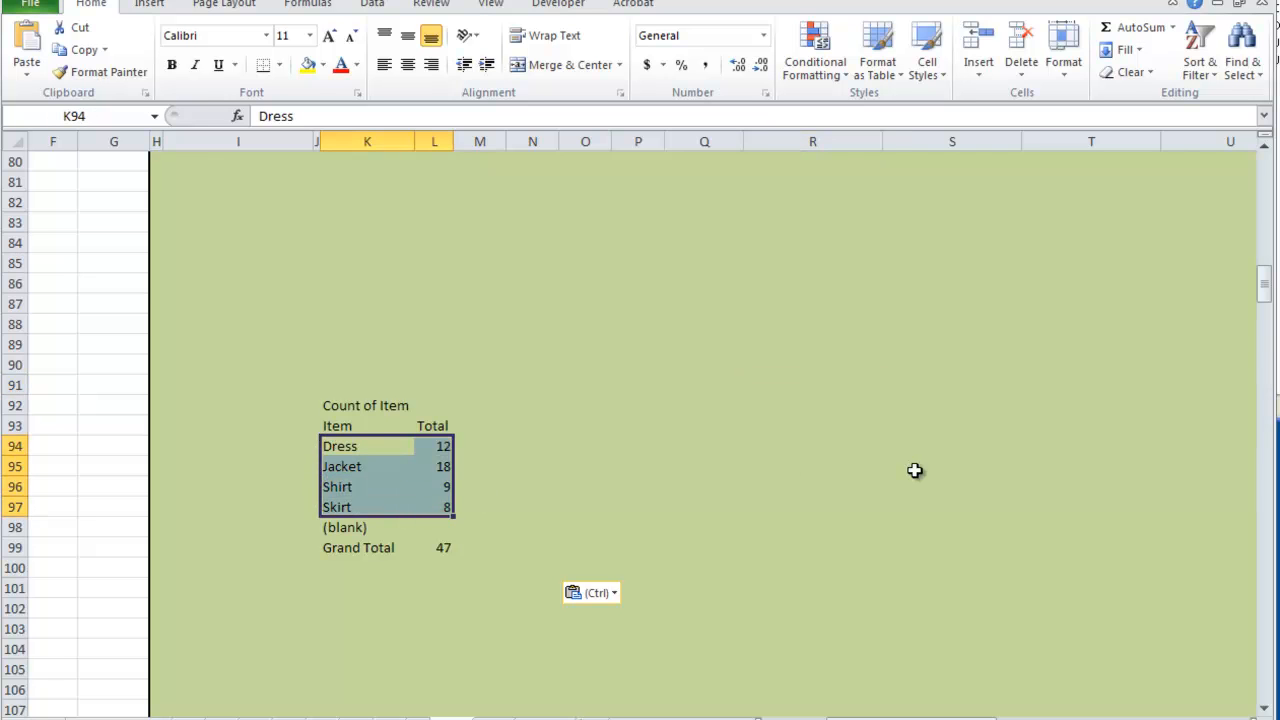
{"action": "left_click_drag", "start_coordinate": [1267, 302], "coordinate": [1267, 172]}
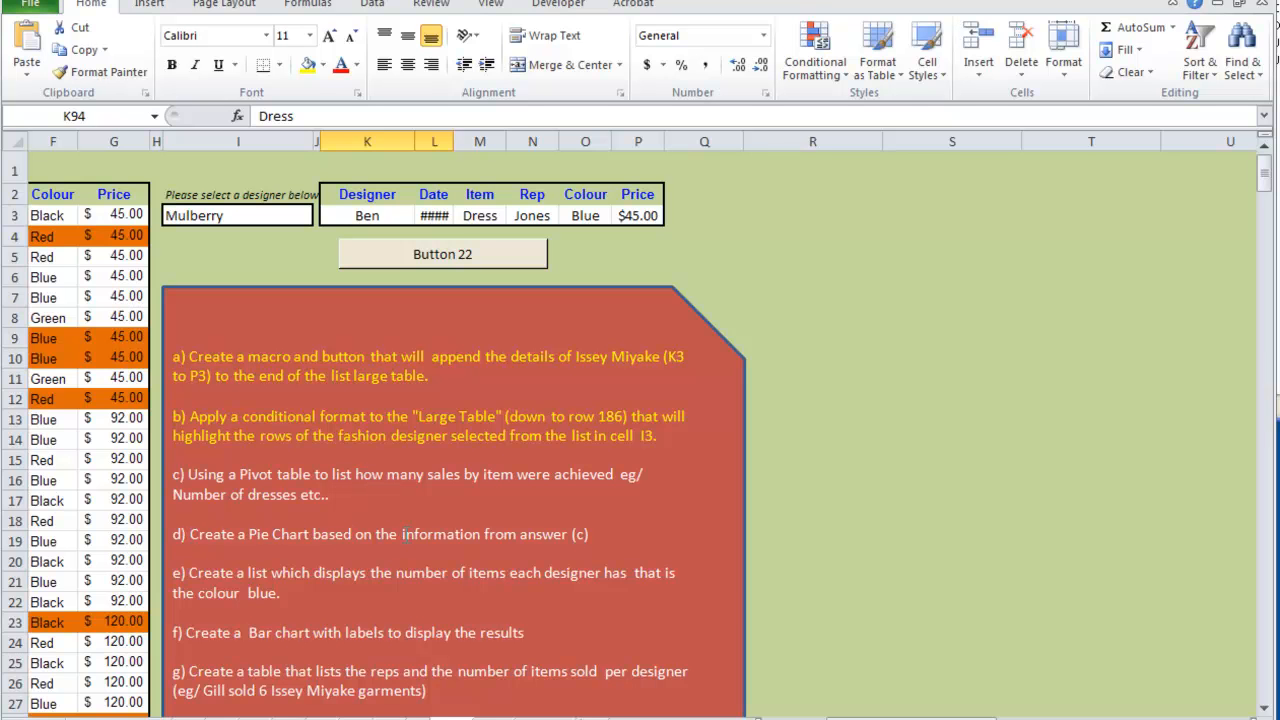
{"action": "scroll", "coordinate": [555, 545], "scroll_direction": "down", "scroll_amount": 20}
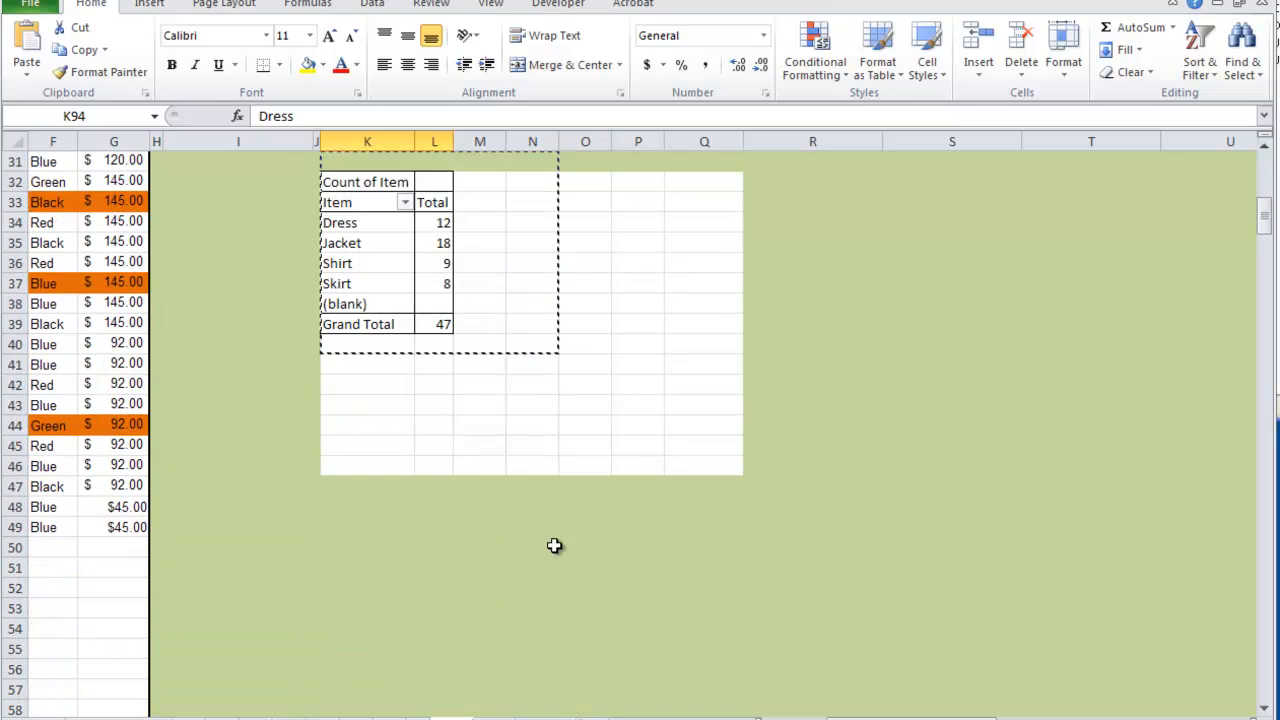
{"action": "left_click", "coordinate": [708, 406]}
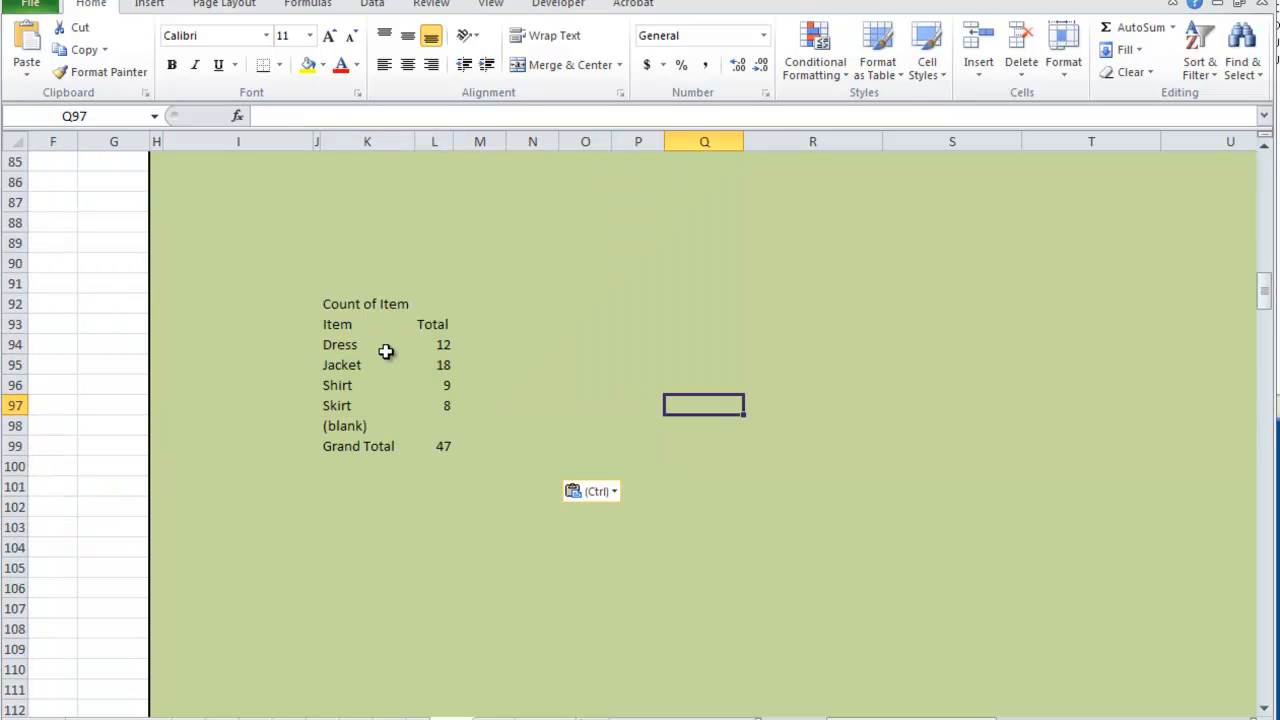
{"action": "left_click", "coordinate": [336, 282]}
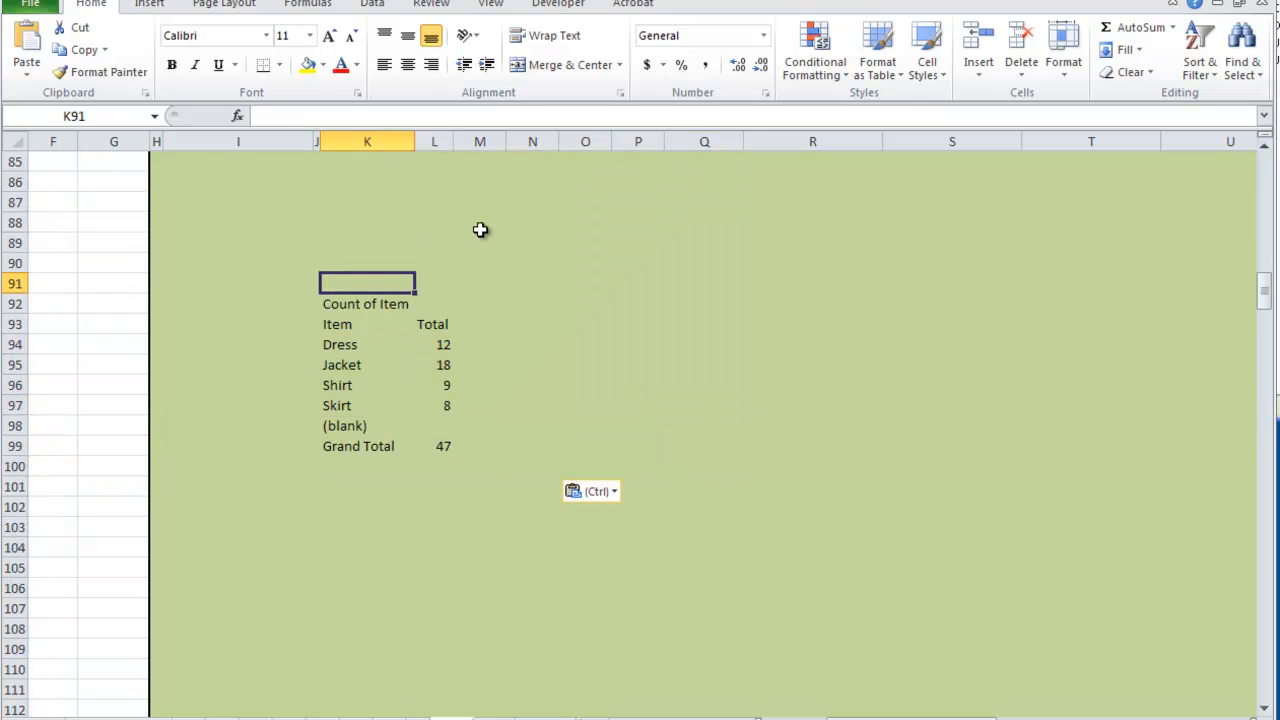
{"action": "type", "text": "QUEST"}
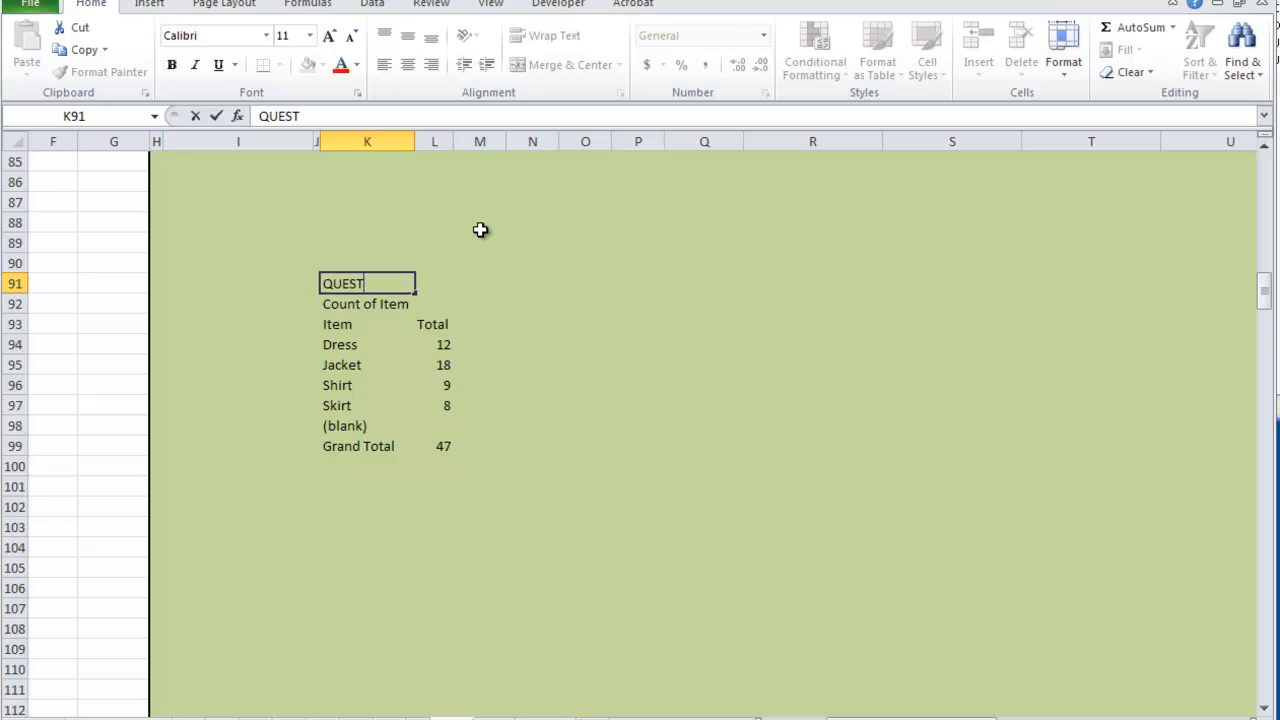
{"action": "key", "text": "Return"}
- Enter the heading QUESTION D in cell Q91
{"action": "key", "text": "Up"}
{"action": "key", "text": "Right"}
{"action": "key", "text": "Right"}
{"action": "key", "text": "Right"}
{"action": "key", "text": "Right"}
{"action": "key", "text": "Right"}
{"action": "key", "text": "Right"}
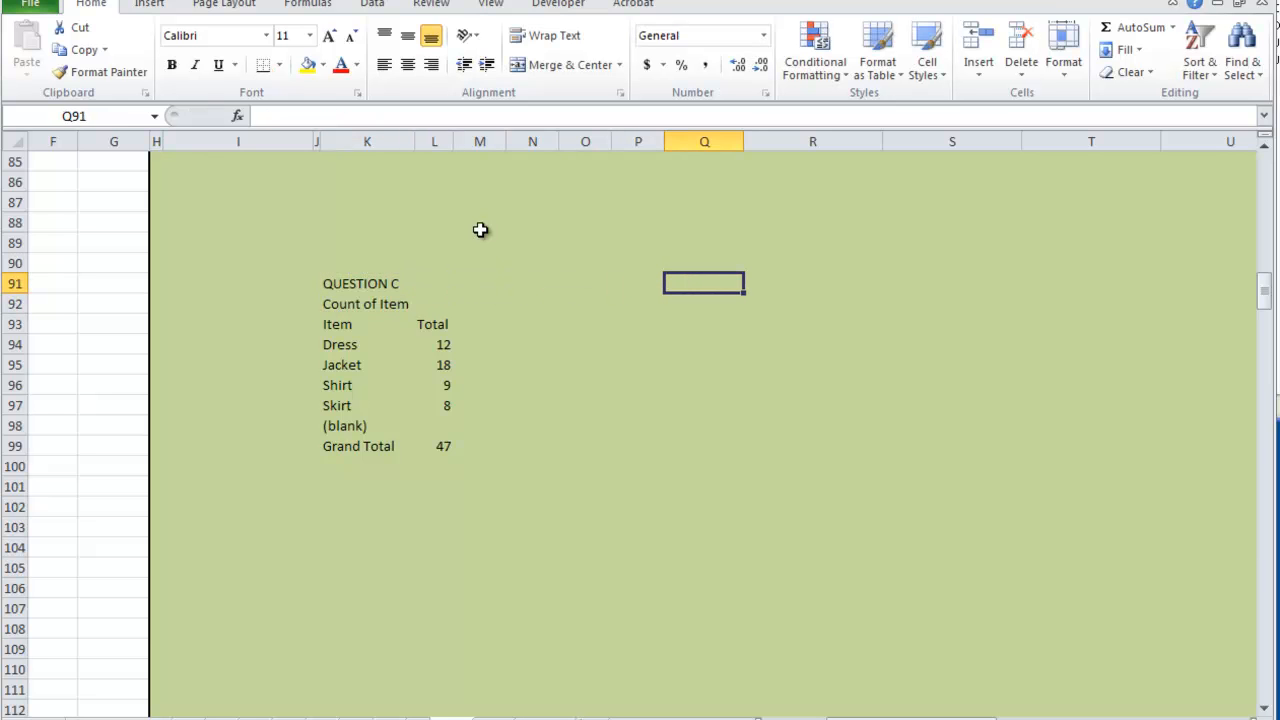
{"action": "type", "text": "QUE"}
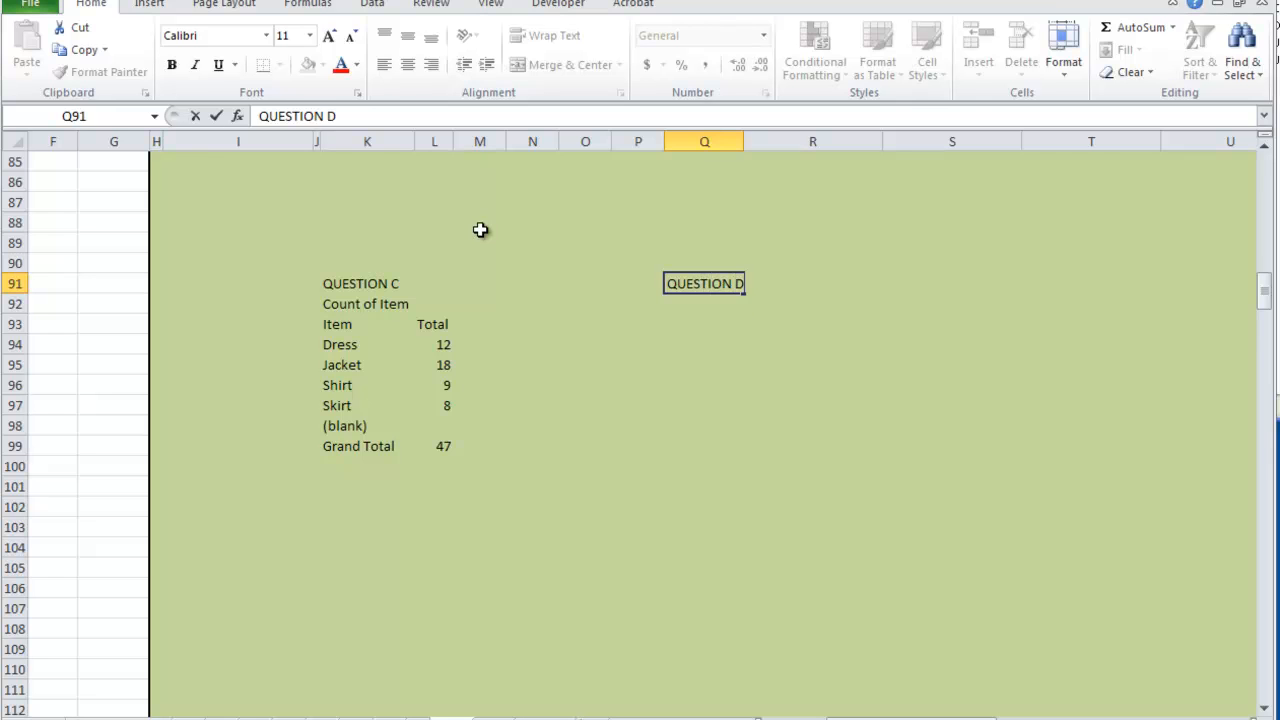
{"action": "type", "text": "STION D"}
{"action": "key", "text": "Return"}
- Insert a 3-D pie chart of the item counts in K94:L97 and place it beneath the QUESTION D heading
{"action": "key", "text": "Left"}
{"action": "key", "text": "Left"}
{"action": "key", "text": "Left"}
{"action": "key", "text": "Left"}
{"action": "key", "text": "Down"}
{"action": "key", "text": "Left"}
{"action": "key", "text": "Left"}
{"action": "key", "text": "Down"}
{"action": "key", "text": "shift+Right"}
{"action": "key", "text": "shift+Down"}
{"action": "key", "text": "shift+Down"}
{"action": "key", "text": "shift+Down"}
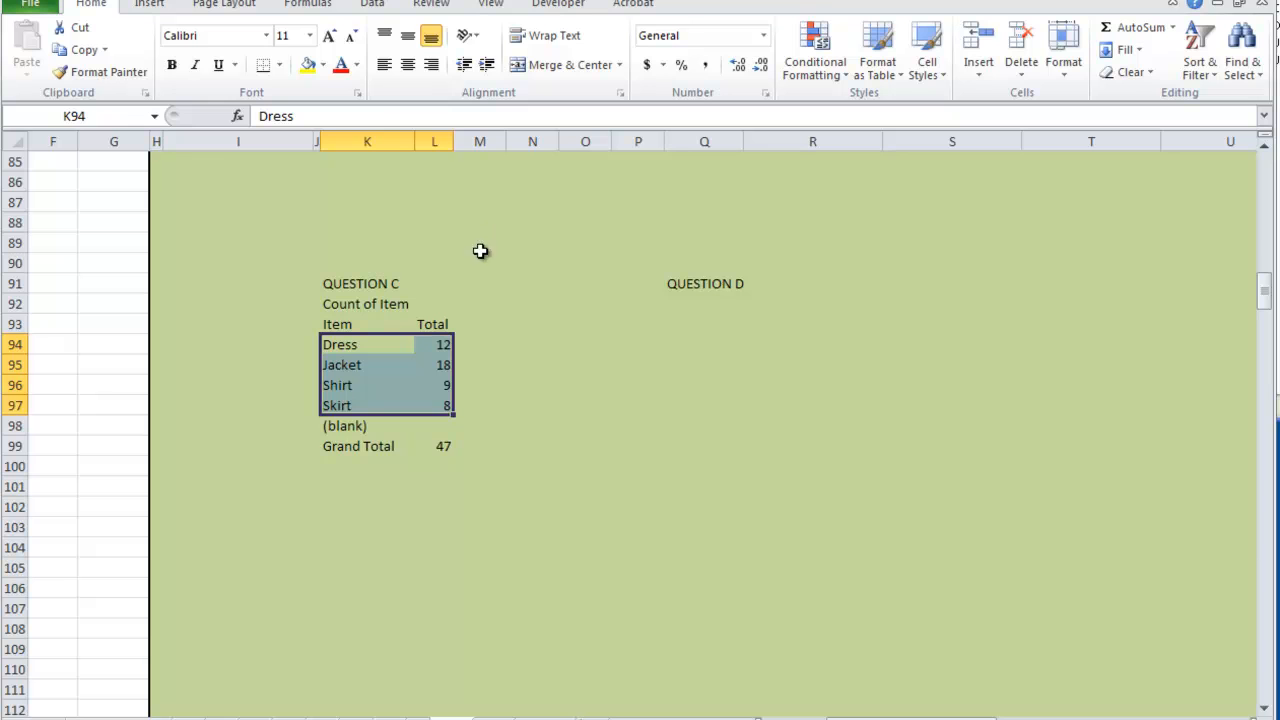
{"action": "left_click", "coordinate": [152, 8]}
{"action": "left_click", "coordinate": [476, 62]}
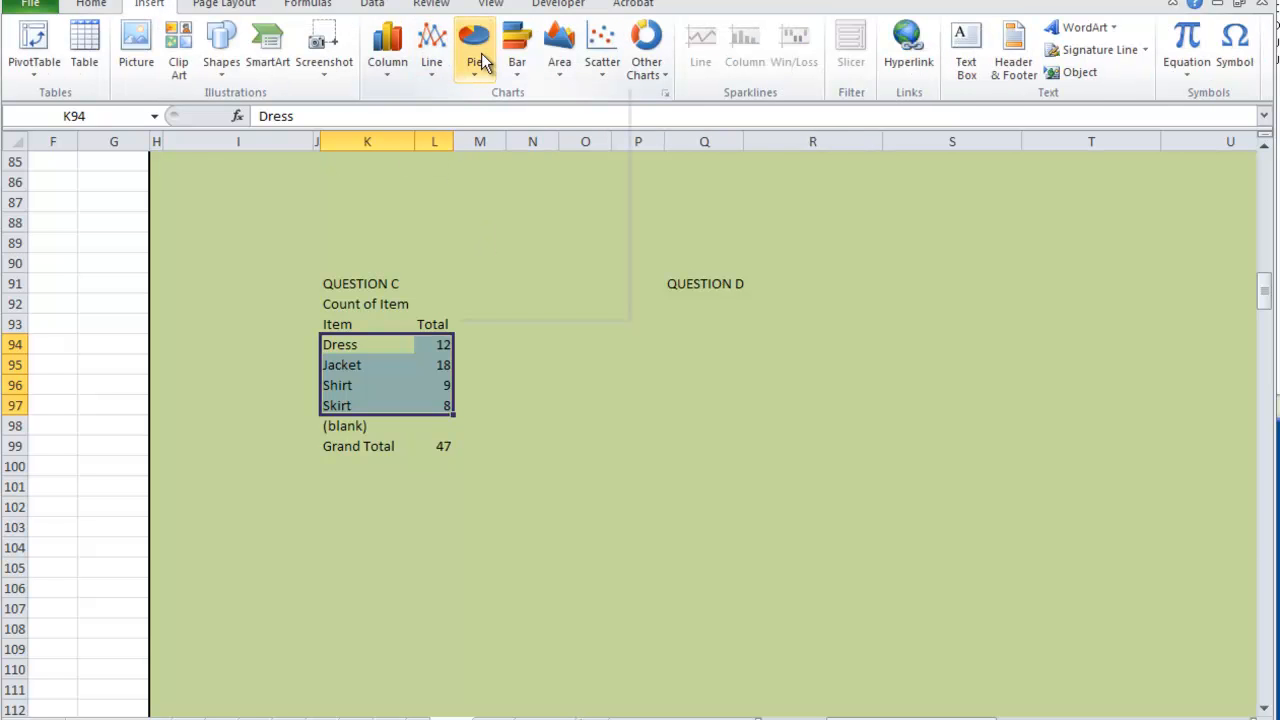
{"action": "left_click", "coordinate": [480, 264]}
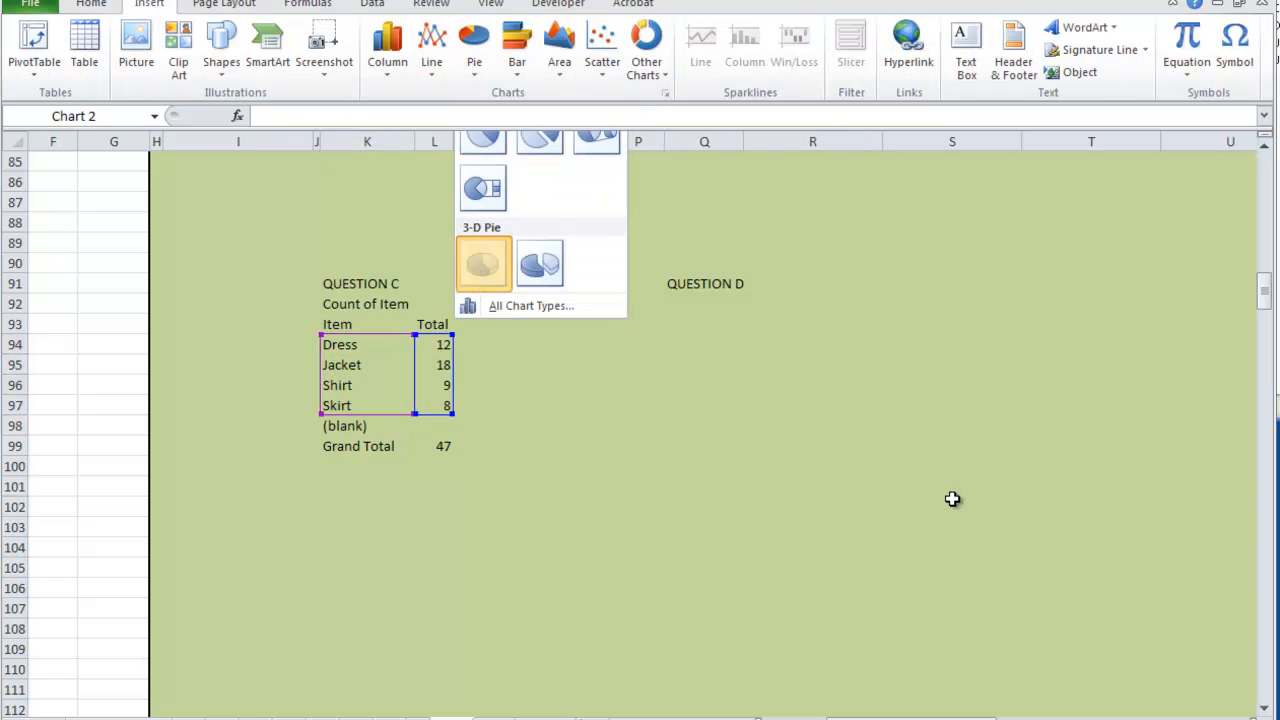
{"action": "left_click_drag", "start_coordinate": [790, 293], "coordinate": [966, 296]}
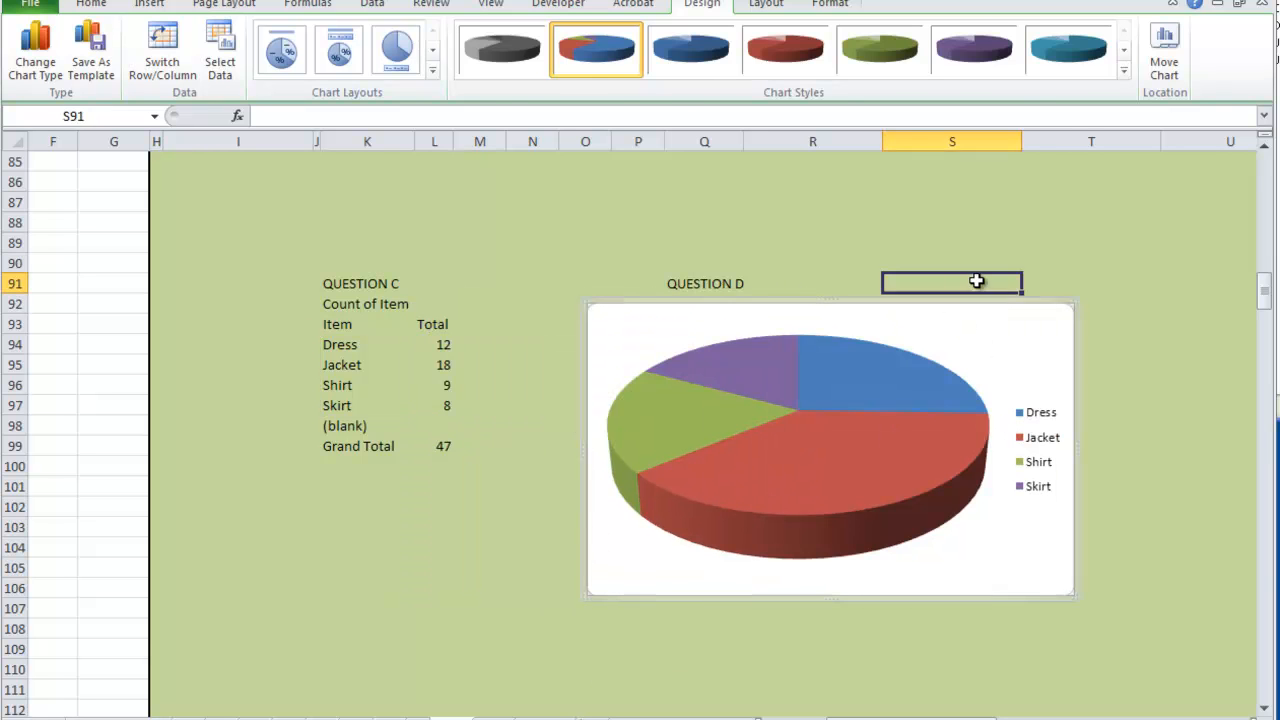
{"action": "left_click", "coordinate": [977, 277]}
- Add data labels to the slices of the pie chart
{"action": "left_click", "coordinate": [913, 390]}
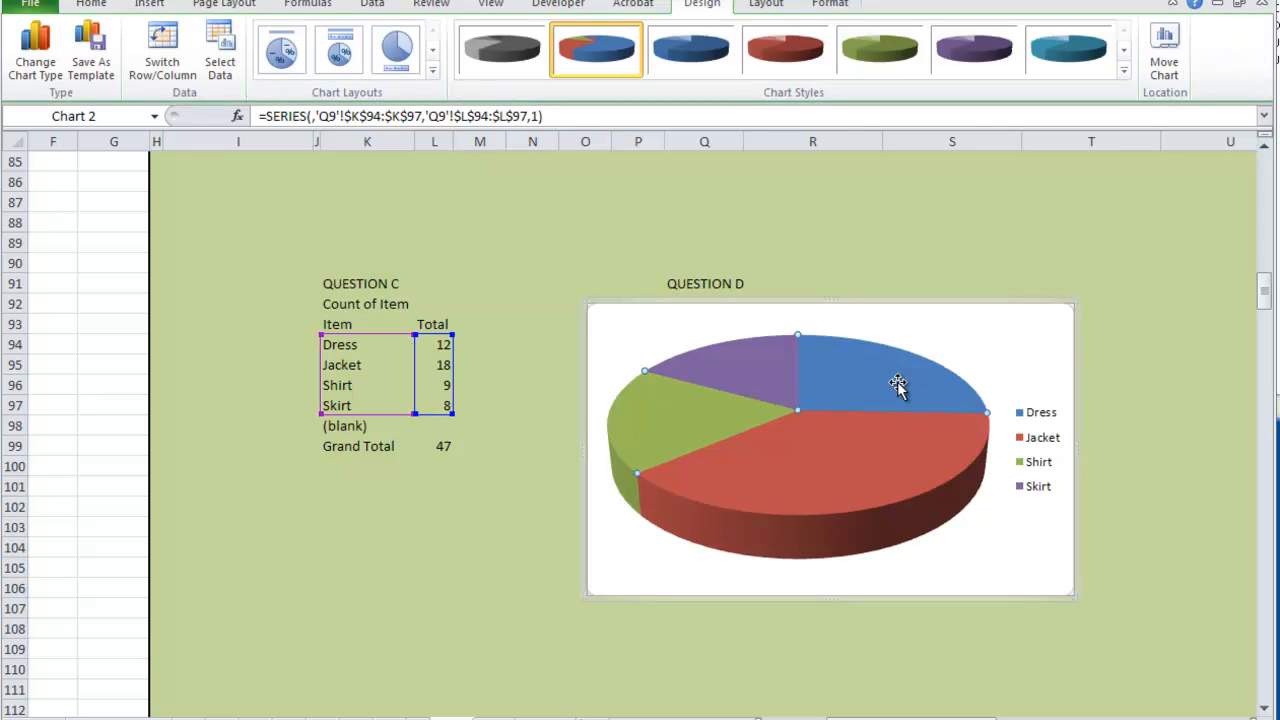
{"action": "right_click", "coordinate": [897, 381]}
{"action": "left_click", "coordinate": [940, 517]}
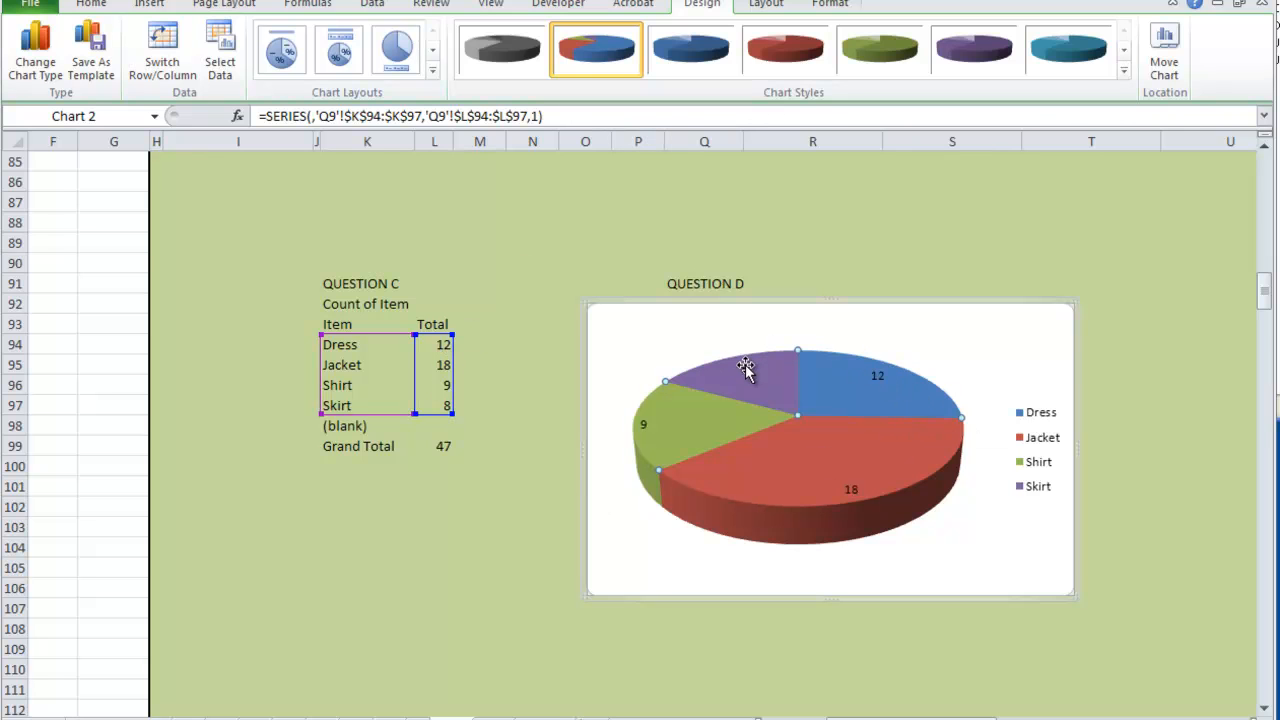
- Format the pie chart's data labels to show series name and percentage instead of the value
{"action": "right_click", "coordinate": [889, 398]}
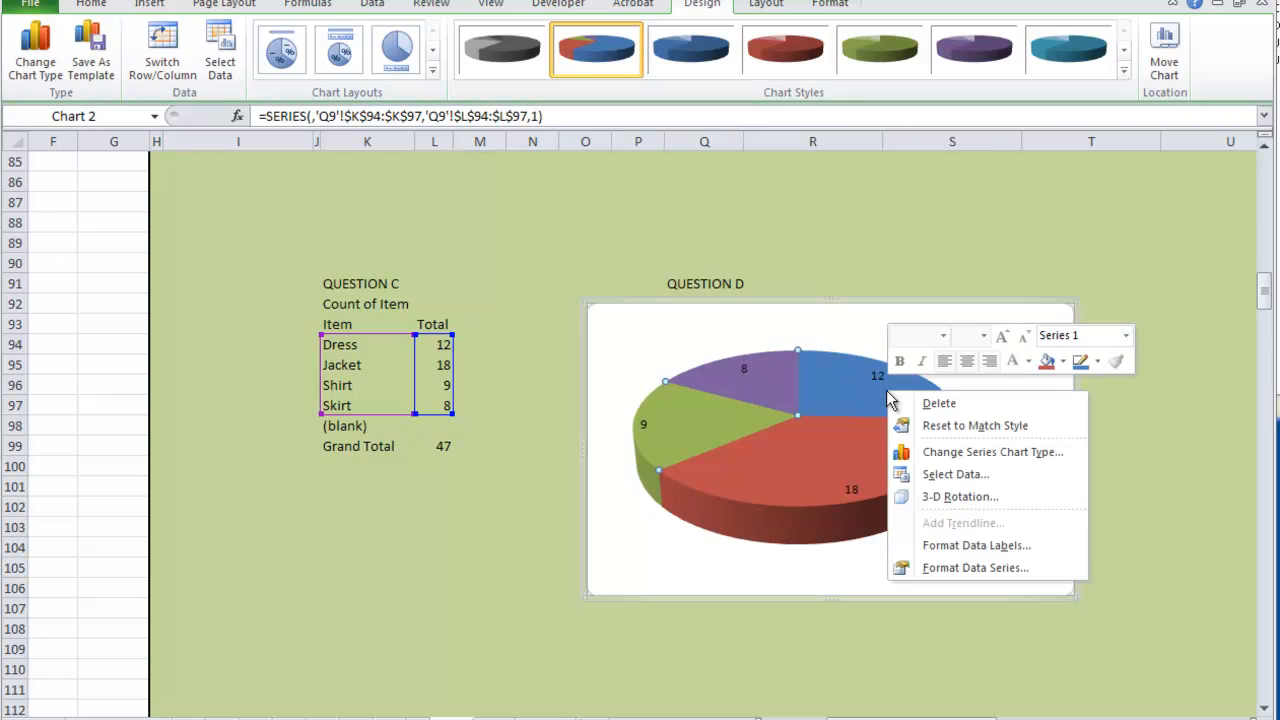
{"action": "left_click", "coordinate": [938, 547]}
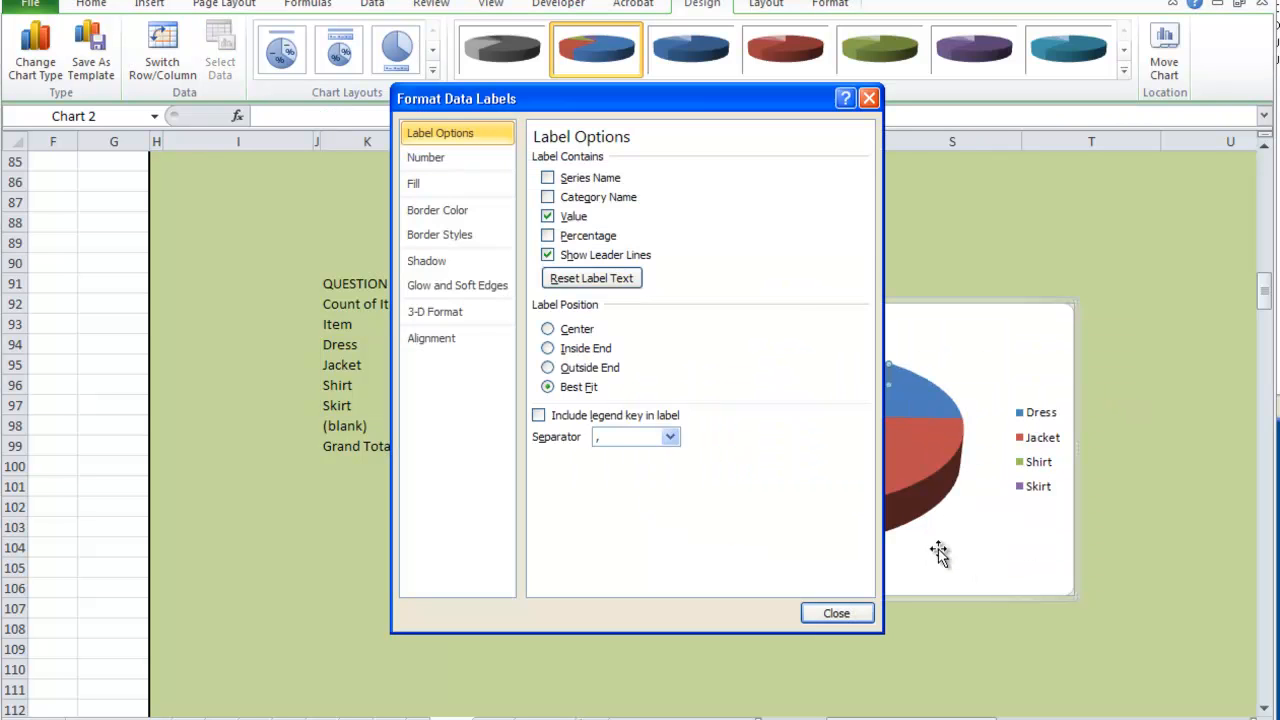
{"action": "left_click", "coordinate": [548, 236]}
{"action": "left_click", "coordinate": [547, 216]}
{"action": "left_click", "coordinate": [547, 255]}
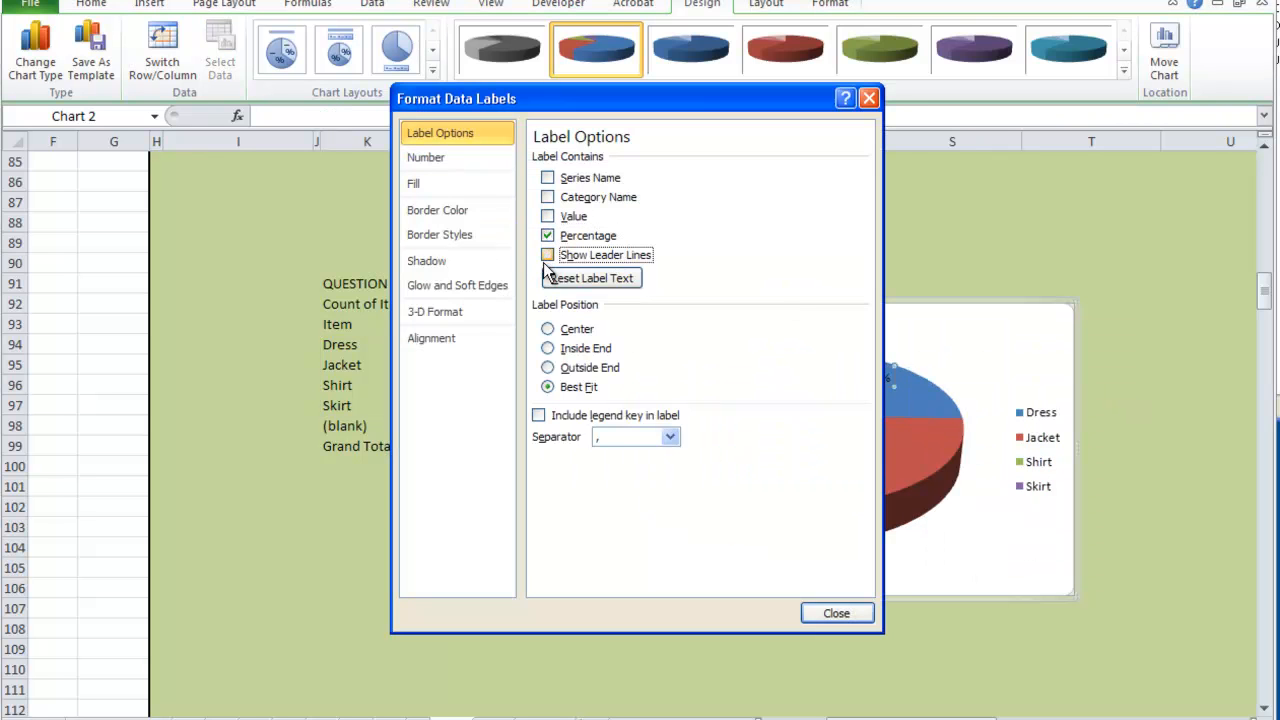
{"action": "left_click", "coordinate": [548, 178]}
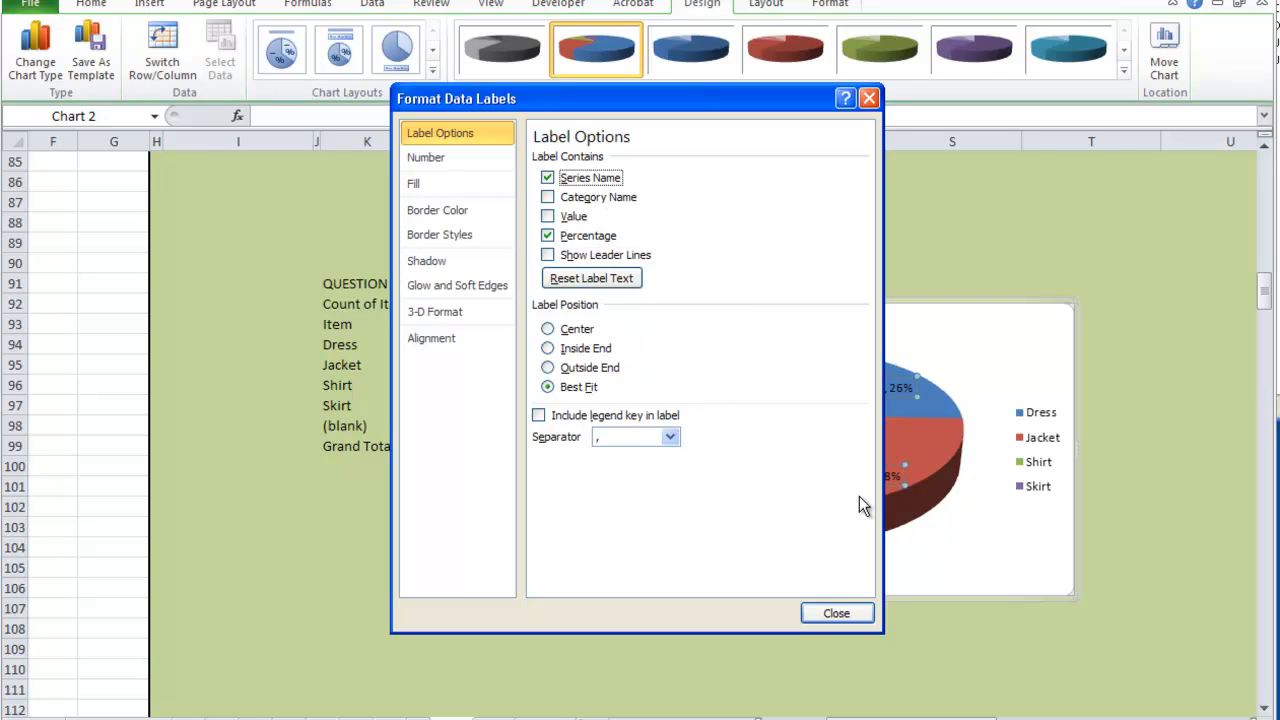
{"action": "left_click", "coordinate": [650, 253]}
{"action": "left_click", "coordinate": [835, 615]}
- Move the Dress and Skirt data labels outside their pie slices
{"action": "left_click", "coordinate": [903, 371]}
{"action": "left_click_drag", "start_coordinate": [903, 371], "coordinate": [958, 332]}
{"action": "left_click", "coordinate": [744, 380]}
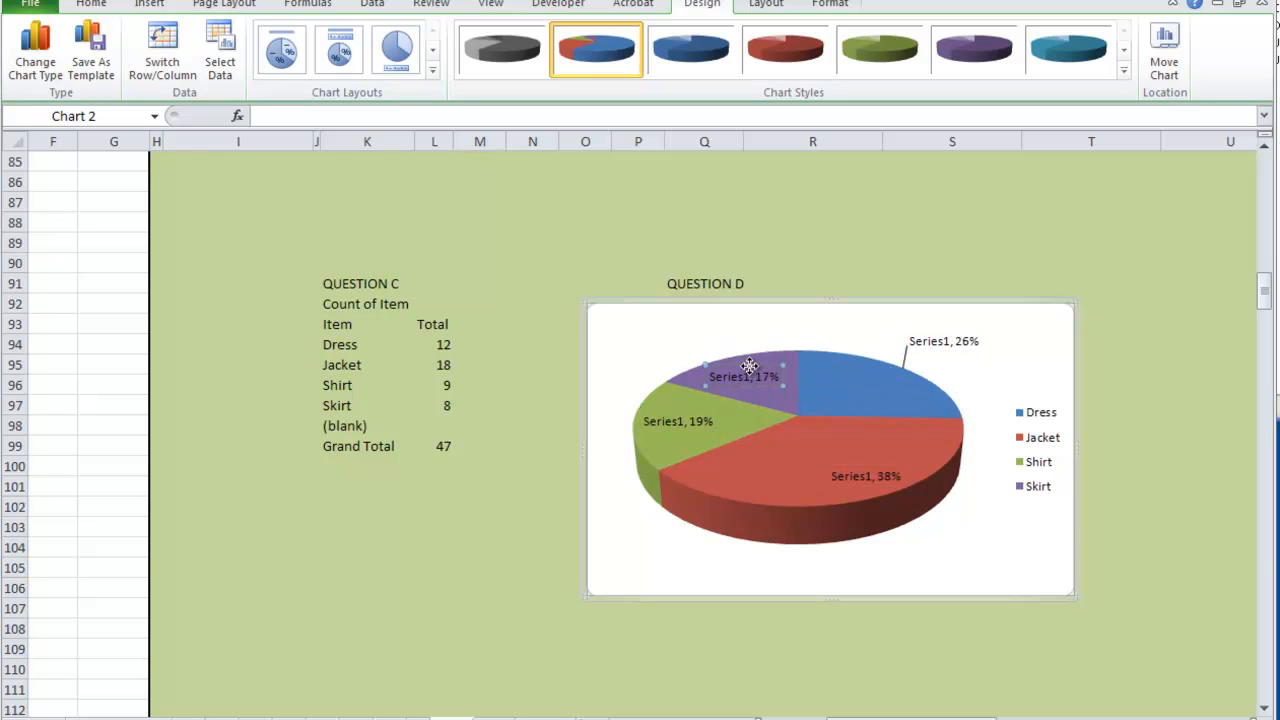
{"action": "left_click_drag", "start_coordinate": [757, 372], "coordinate": [712, 365]}
{"action": "left_click", "coordinate": [998, 395]}
- Format the pie chart's data labels to show the category name instead of the series name, keeping the percentage
{"action": "left_click", "coordinate": [930, 455]}
{"action": "right_click", "coordinate": [912, 457]}
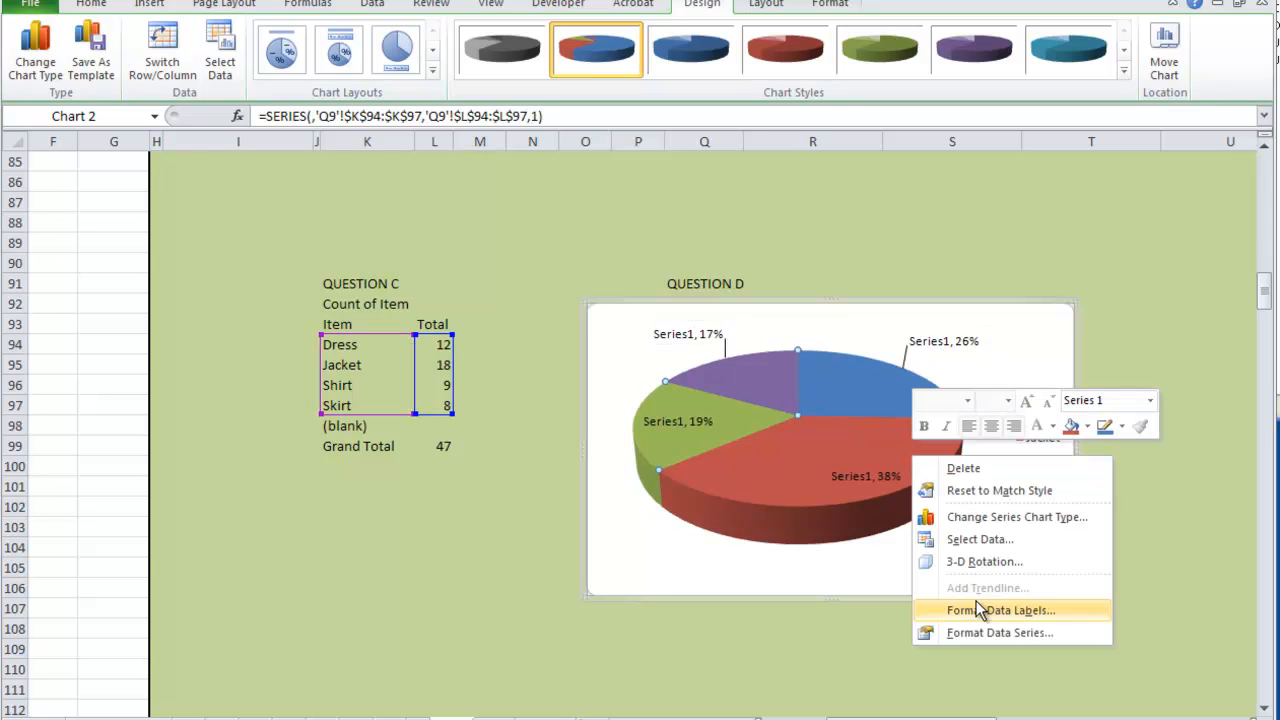
{"action": "left_click", "coordinate": [1006, 610]}
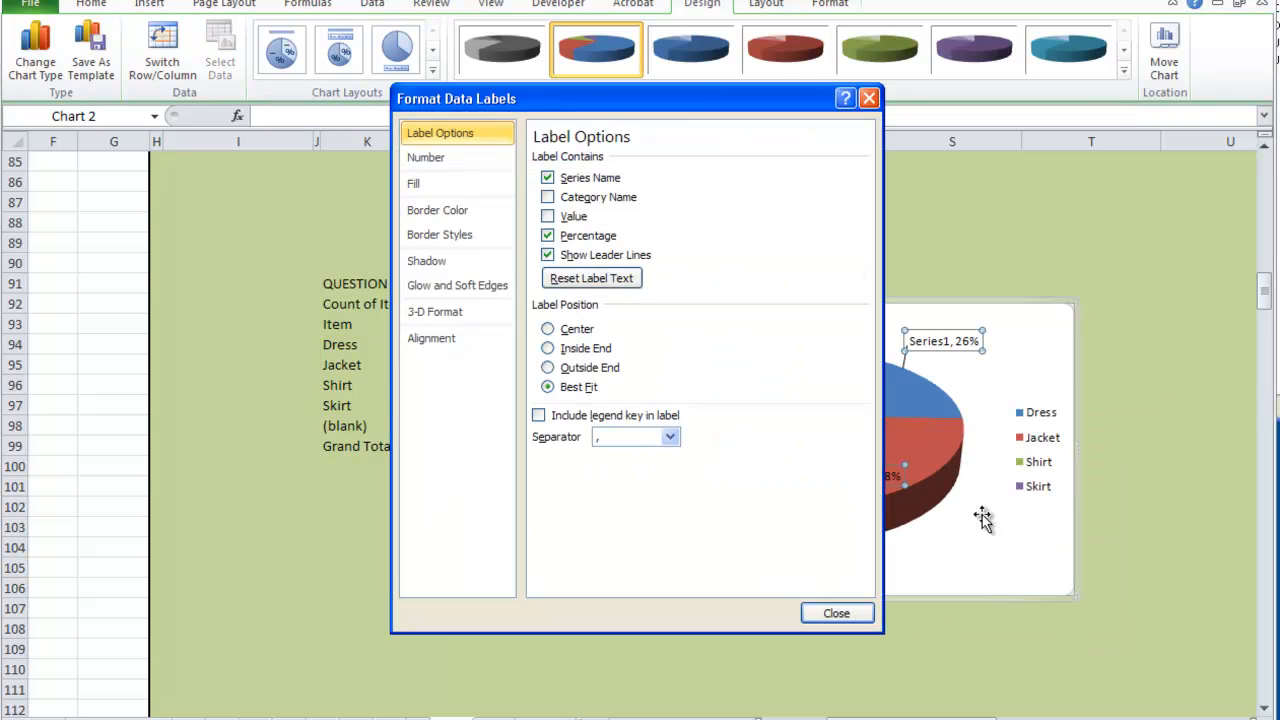
{"action": "left_click", "coordinate": [637, 200]}
{"action": "left_click", "coordinate": [580, 178]}
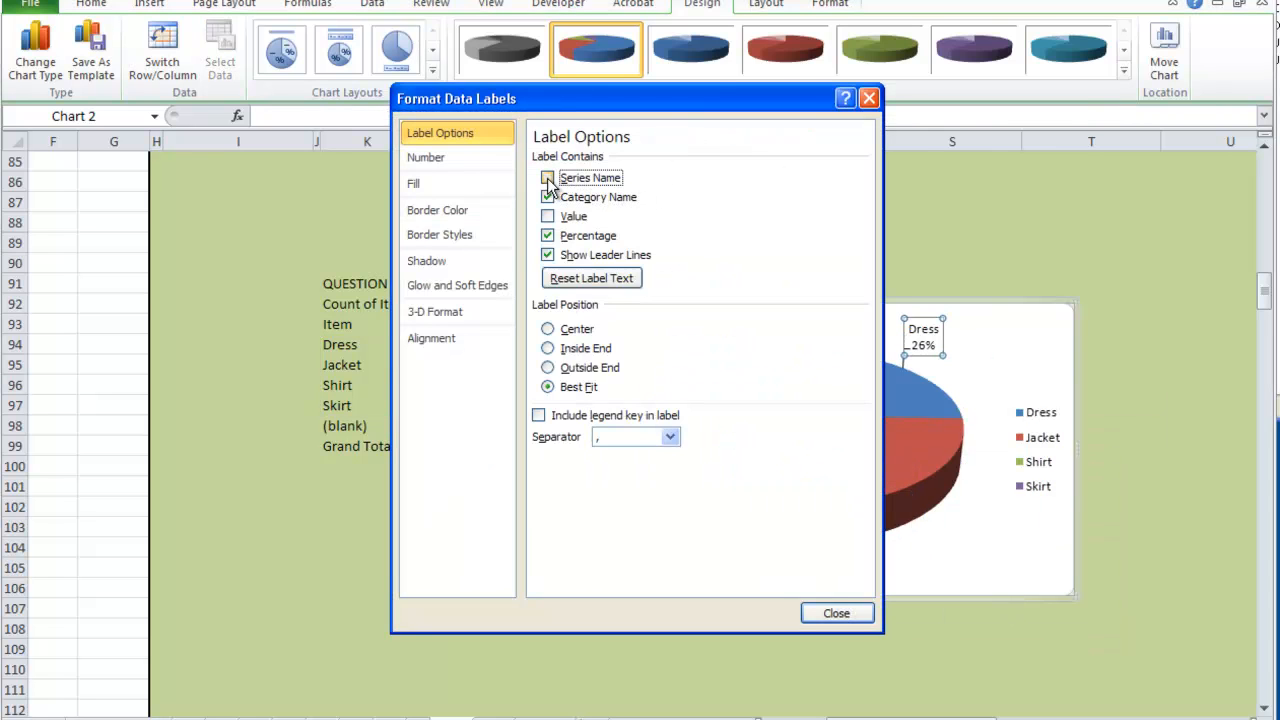
{"action": "left_click", "coordinate": [857, 616]}
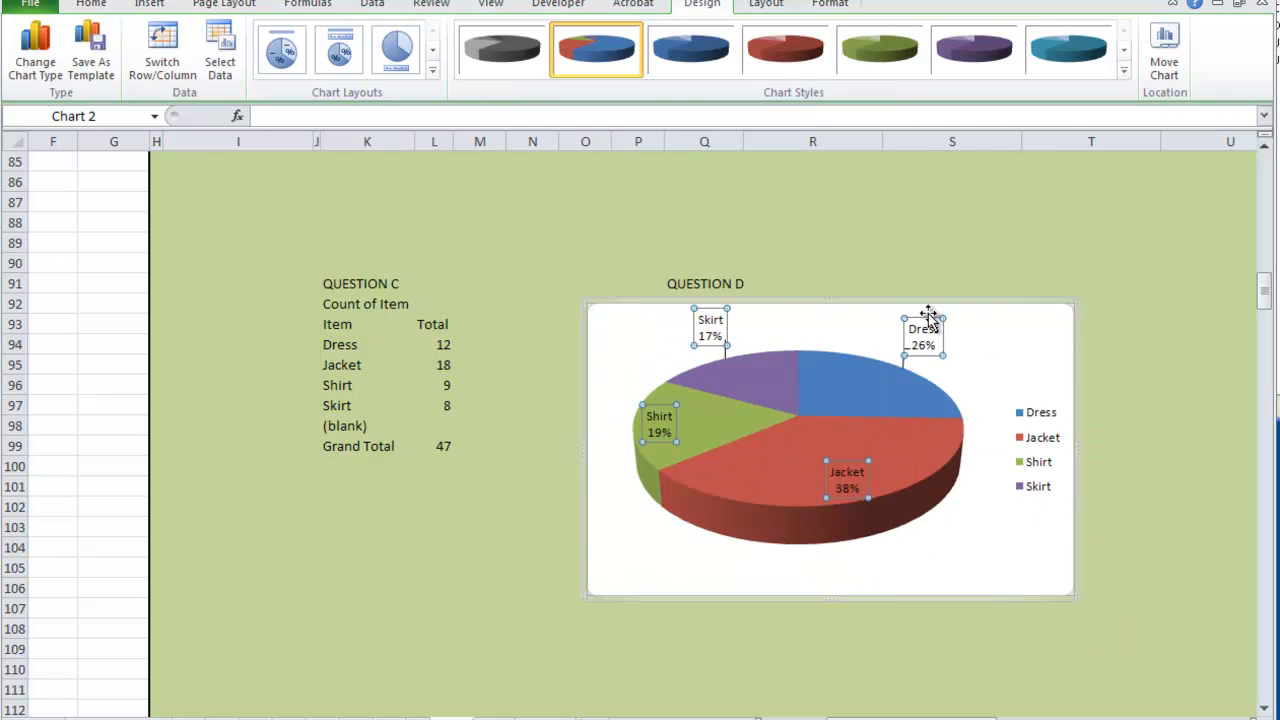
- Move the Dress label farther from the pie and place the Jacket and Shirt labels outside their slices
{"action": "left_click_drag", "start_coordinate": [926, 318], "coordinate": [988, 313]}
{"action": "left_click_drag", "start_coordinate": [852, 472], "coordinate": [960, 522]}
{"action": "left_click", "coordinate": [660, 422]}
{"action": "left_click_drag", "start_coordinate": [648, 418], "coordinate": [620, 369]}
{"action": "left_click", "coordinate": [787, 468]}
{"action": "left_click_drag", "start_coordinate": [787, 468], "coordinate": [807, 439]}
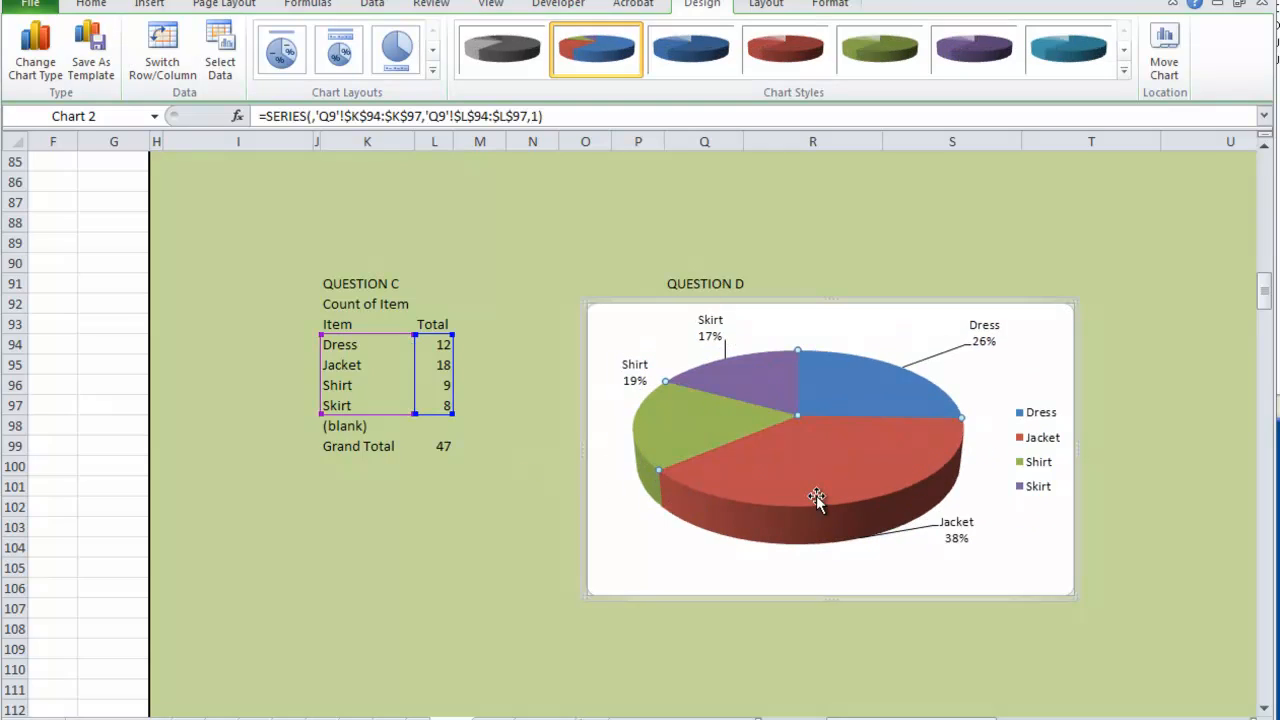
{"action": "right_click", "coordinate": [832, 472]}
{"action": "key", "text": "Escape"}
{"action": "left_click", "coordinate": [857, 232]}
- Fill only the Jacket slice of the pie chart with a light blue gradient
{"action": "left_click", "coordinate": [839, 454]}
{"action": "left_click", "coordinate": [804, 475]}
{"action": "mouse_move", "coordinate": [864, 456]}
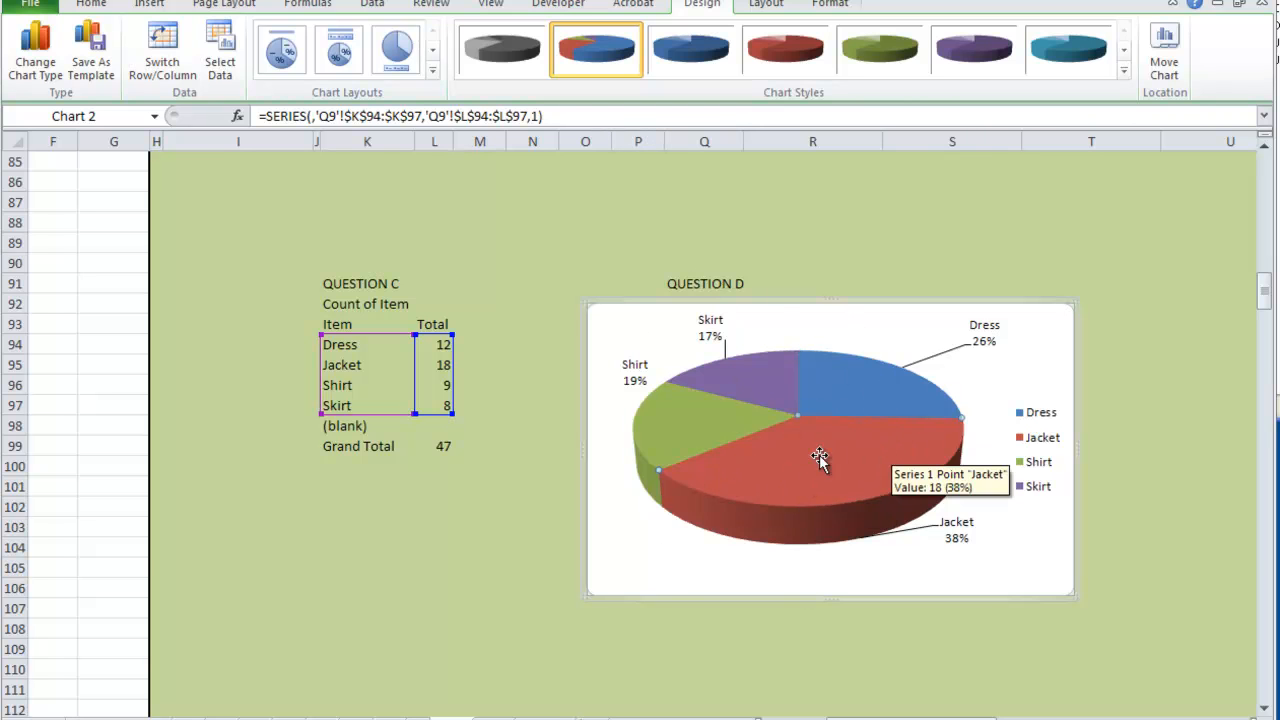
{"action": "right_click", "coordinate": [819, 457]}
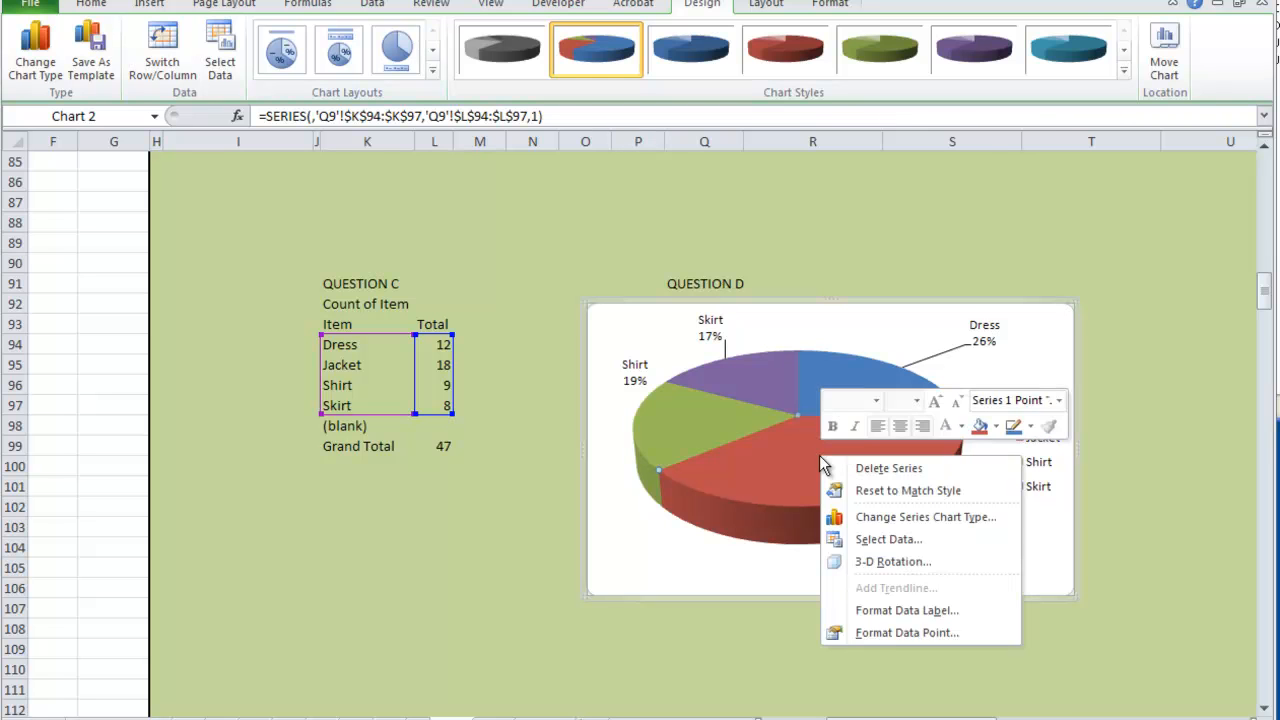
{"action": "left_click", "coordinate": [995, 427]}
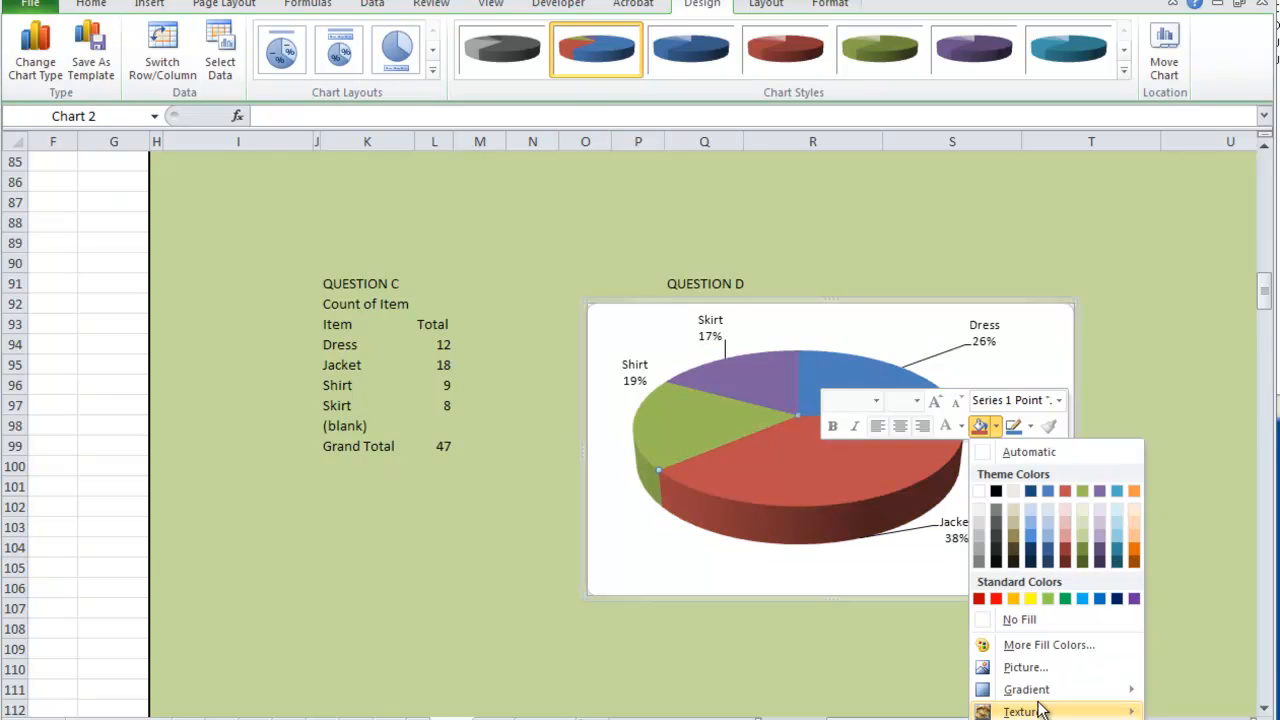
{"action": "mouse_move", "coordinate": [1044, 711]}
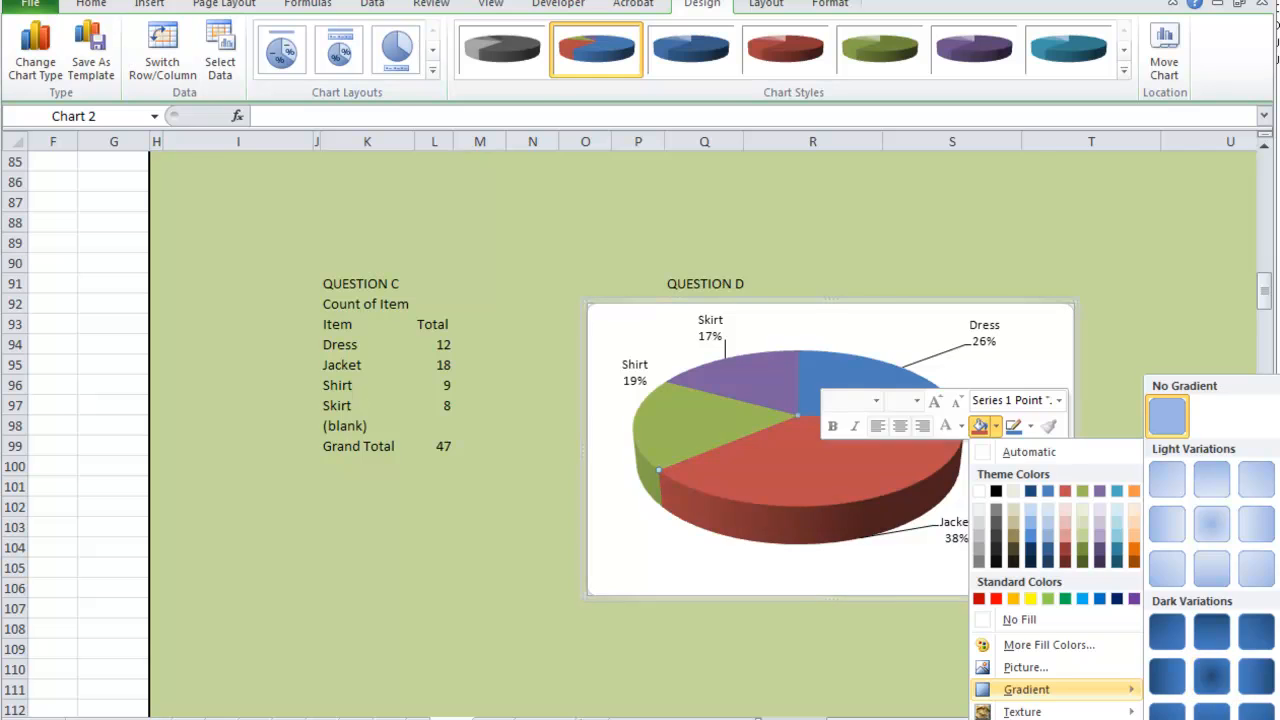
{"action": "left_click", "coordinate": [1213, 718]}
{"action": "left_click", "coordinate": [585, 218]}
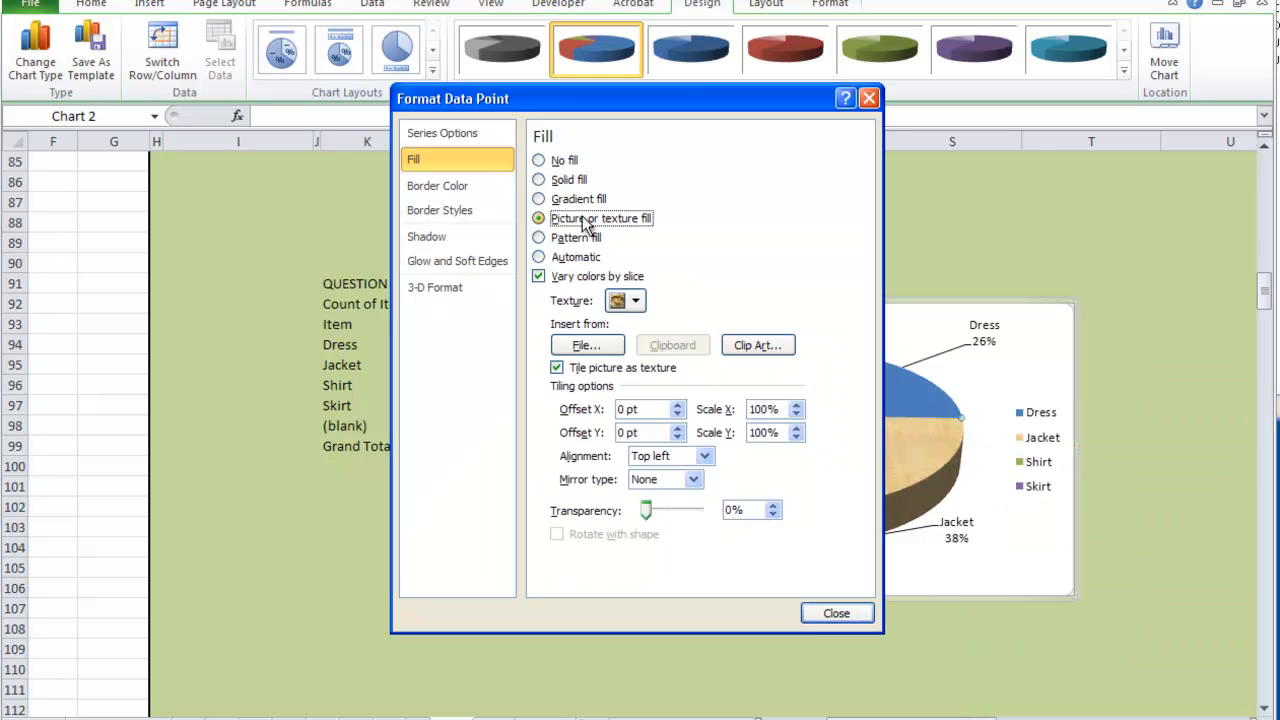
{"action": "left_click", "coordinate": [582, 202]}
{"action": "left_click_drag", "start_coordinate": [690, 428], "coordinate": [640, 428]}
{"action": "left_click", "coordinate": [836, 613]}
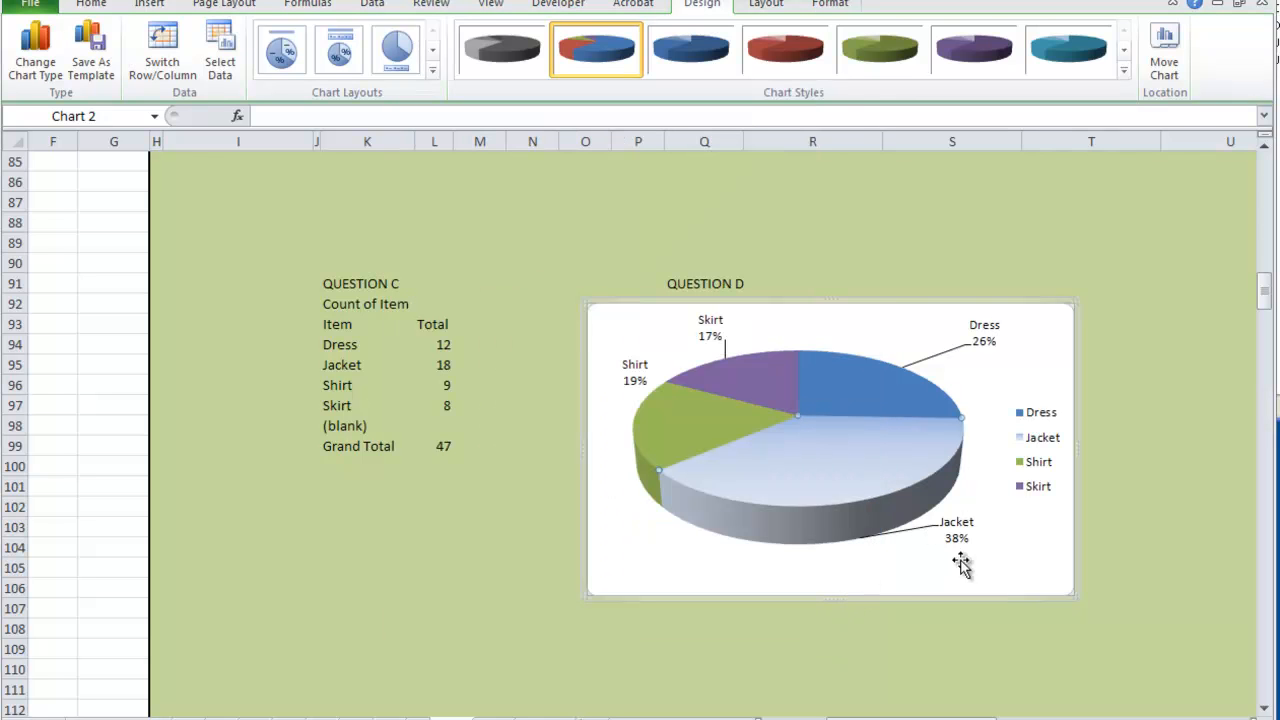
{"action": "left_click", "coordinate": [849, 248]}
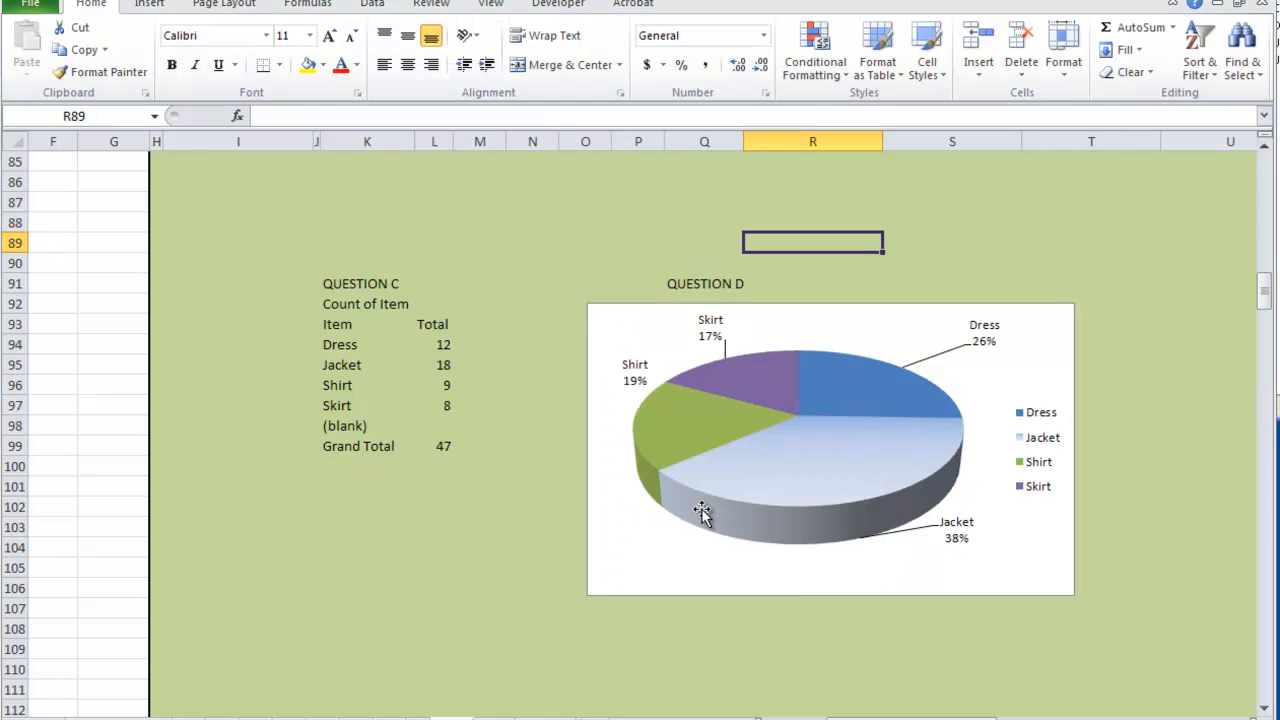
- Select the text of questions c and d in the red task shape near the top of the worksheet
{"action": "scroll", "coordinate": [700, 514], "scroll_direction": "up", "scroll_amount": 15}
{"action": "scroll", "coordinate": [702, 514], "scroll_direction": "up", "scroll_amount": 13}
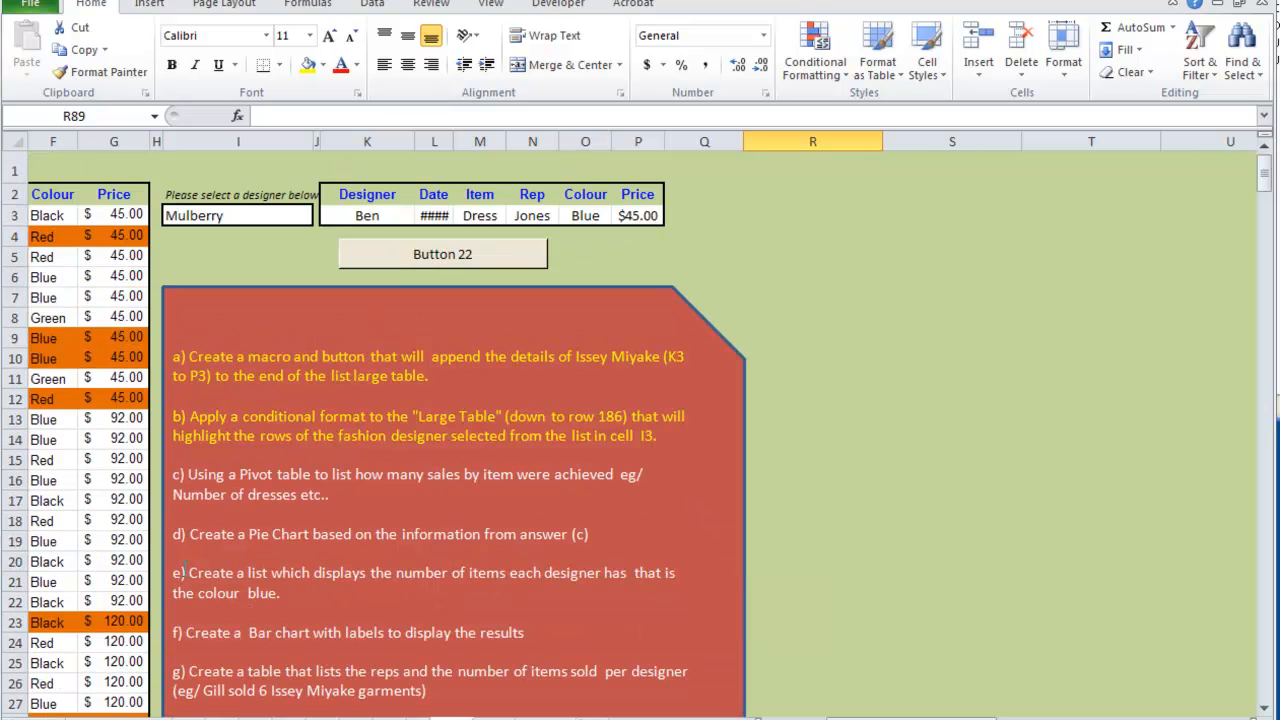
{"action": "left_click_drag", "start_coordinate": [174, 474], "coordinate": [594, 536]}
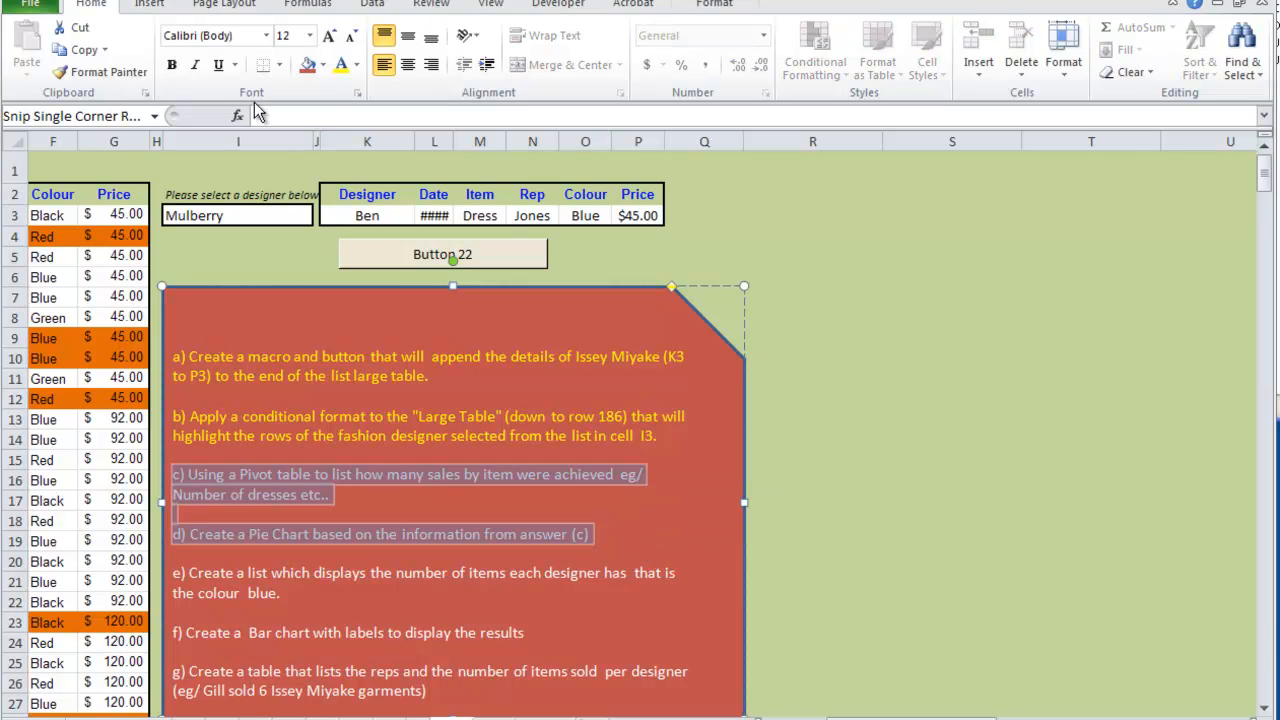